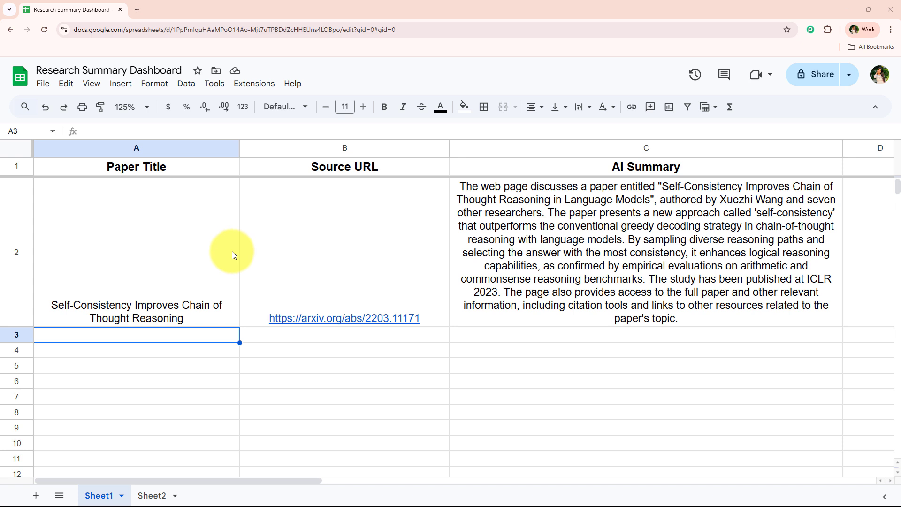
pyautogui.moveTo(264, 228)
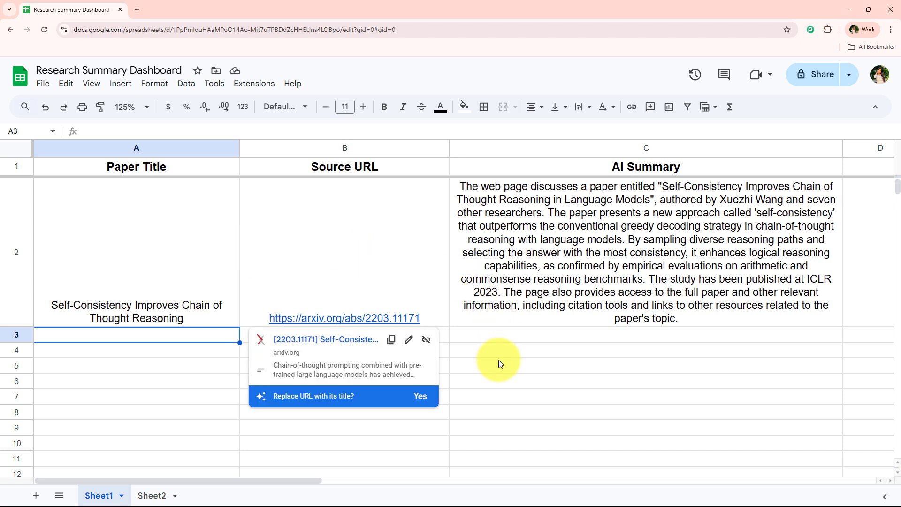
pyautogui.click(488, 365)
pyautogui.click(167, 343)
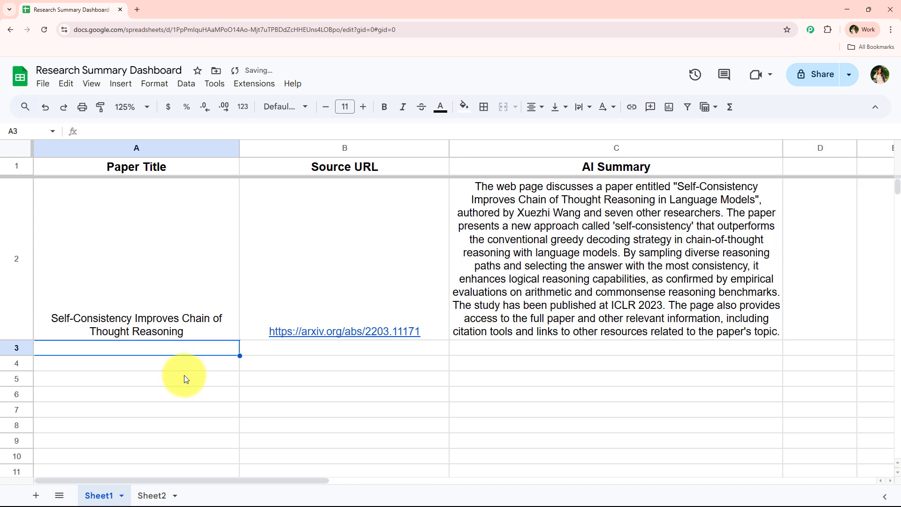
pyautogui.write('ChatGPT in Education: Boon or Bane?')
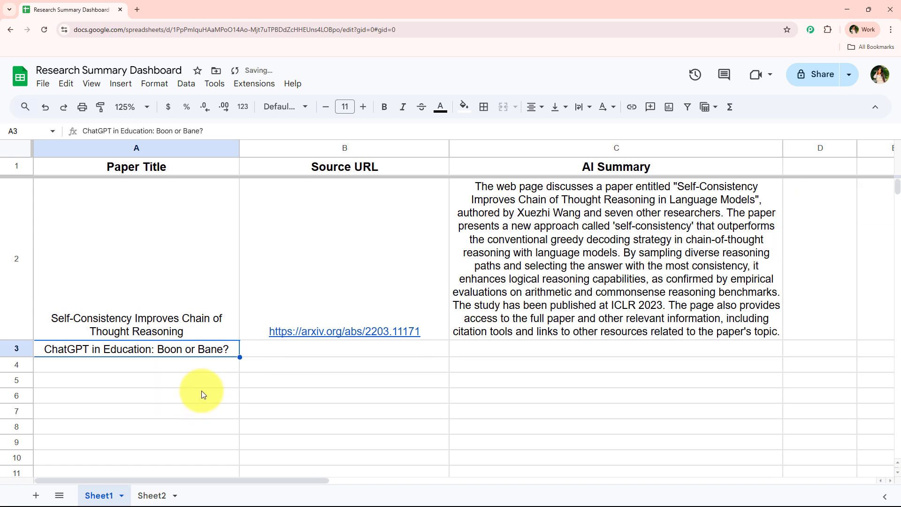
pyautogui.press('Tab')
pyautogui.hotkey('ctrl', 'v')
pyautogui.click(226, 411)
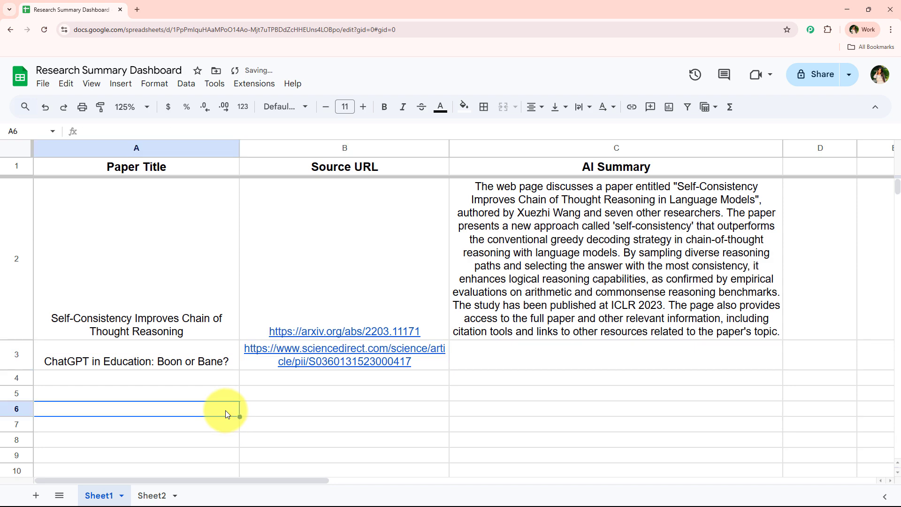
# Review the AI Summary cell of row 3 for the newly added paper.
pyautogui.scroll(-3, 225, 408)
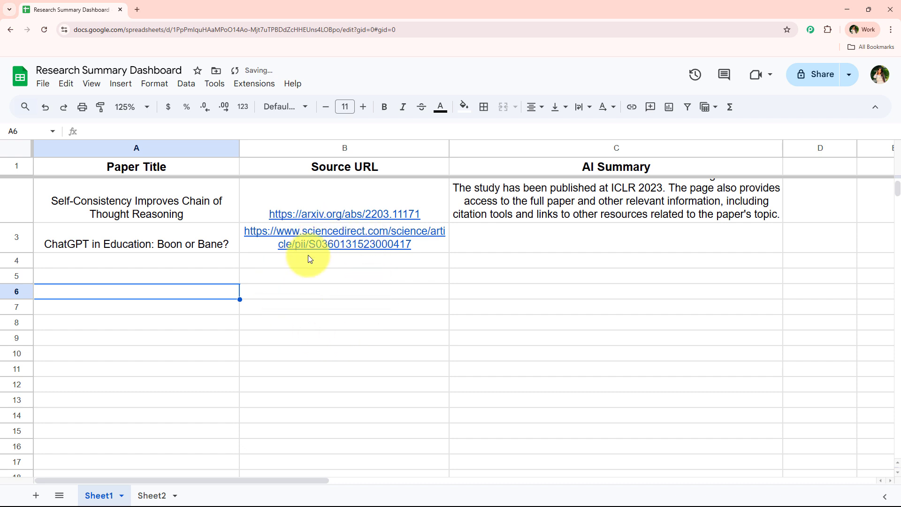
pyautogui.click(630, 252)
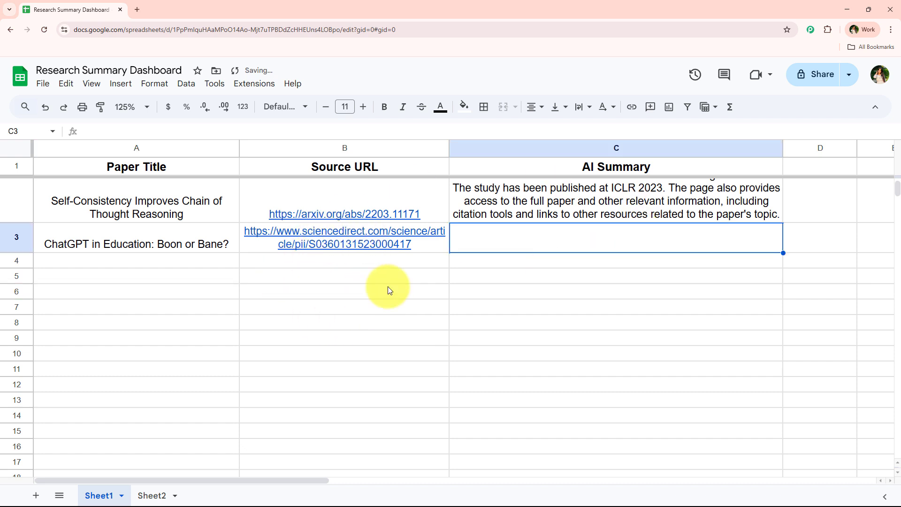
pyautogui.click(388, 287)
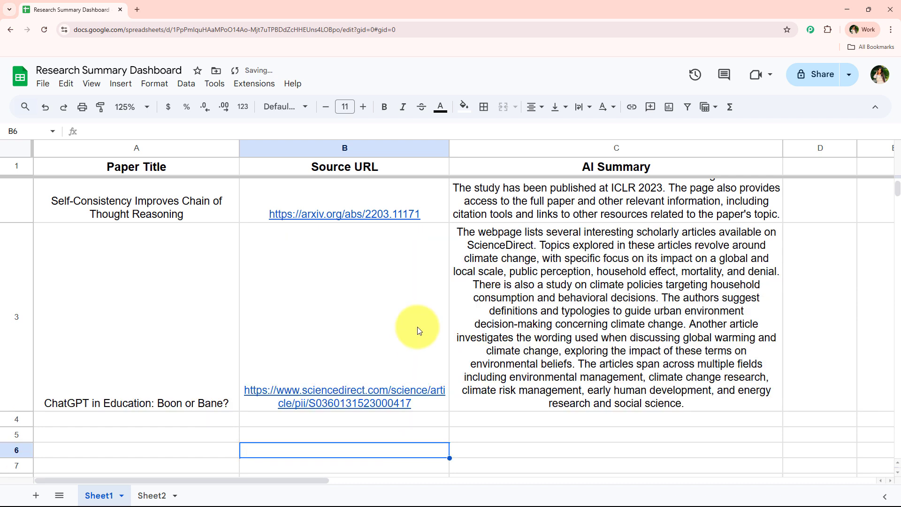
pyautogui.moveTo(418, 327)
pyautogui.click(616, 297)
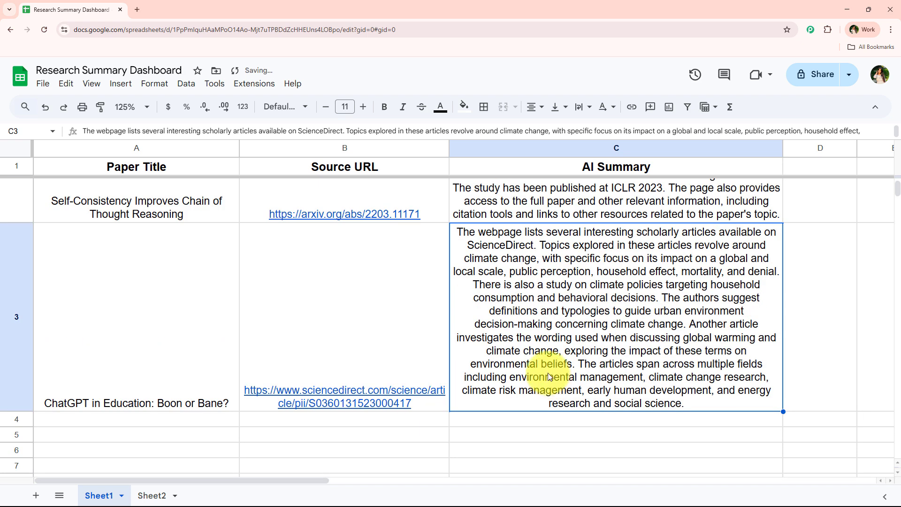
pyautogui.scroll(-1, 547, 373)
pyautogui.scroll(1, 548, 347)
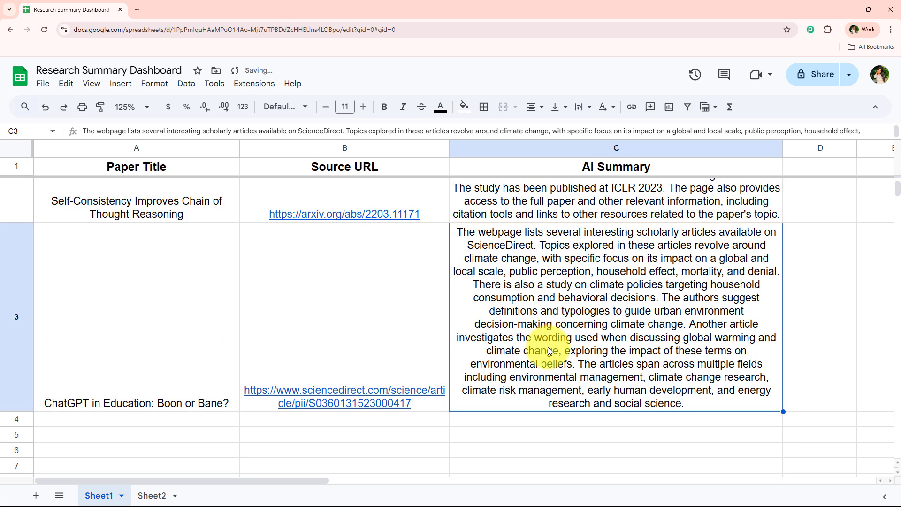
pyautogui.click(356, 454)
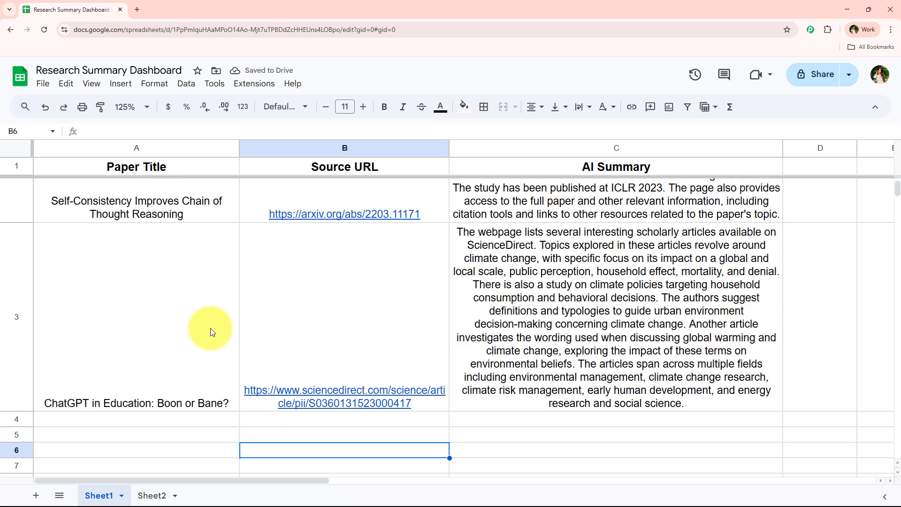
# Open the Pabbly Connect website in a new browser tab and sign in to the account.
pyautogui.click(137, 8)
pyautogui.click(167, 29)
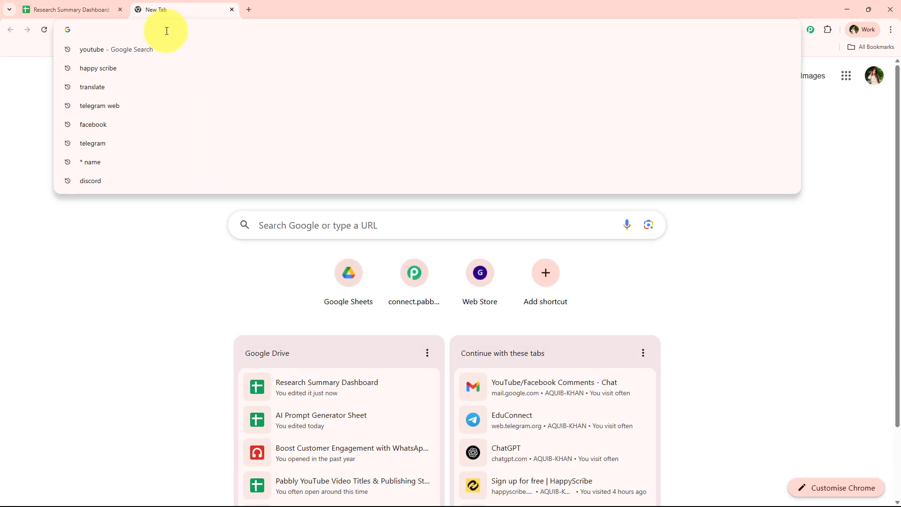
pyautogui.write('p')
pyautogui.press('Return')
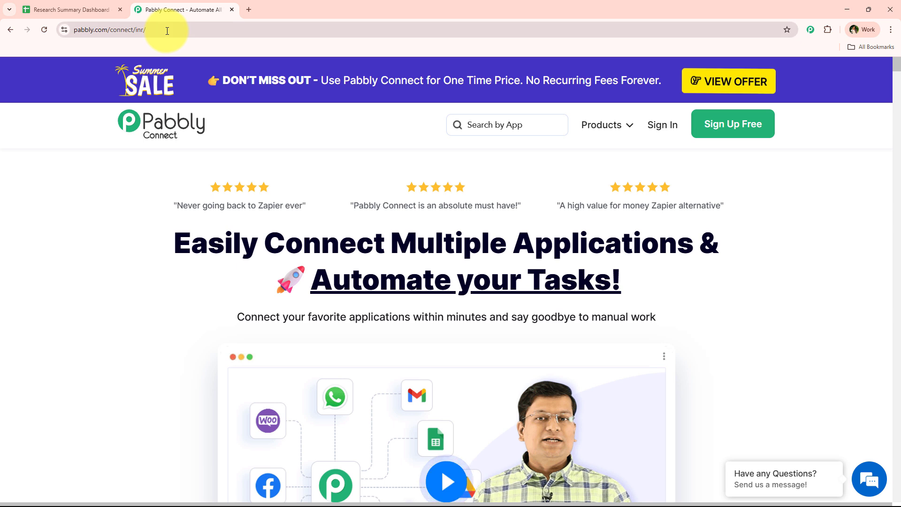
pyautogui.click(660, 133)
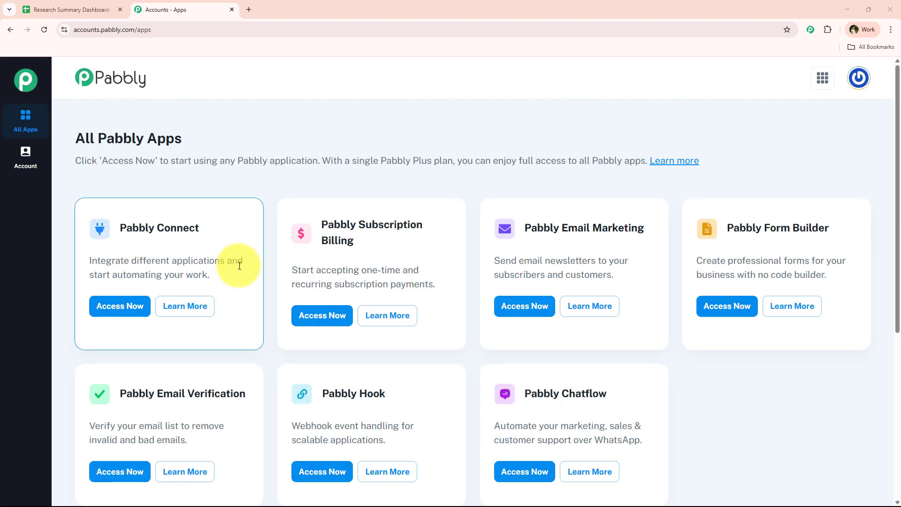
# Read the Pabbly Connect description among the Pabbly apps and open that app.
pyautogui.moveTo(121, 228); pyautogui.dragTo(123, 230)
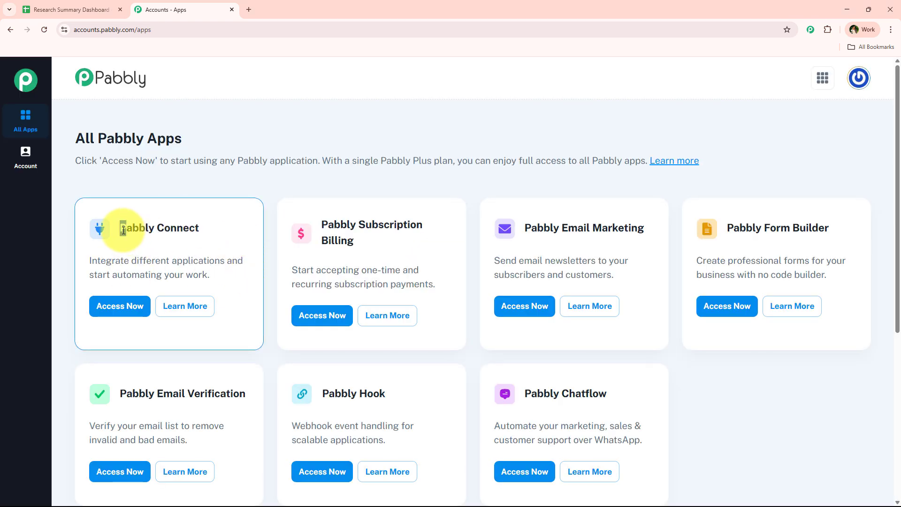
pyautogui.tripleClick(123, 231)
pyautogui.scroll(-1, 291, 311)
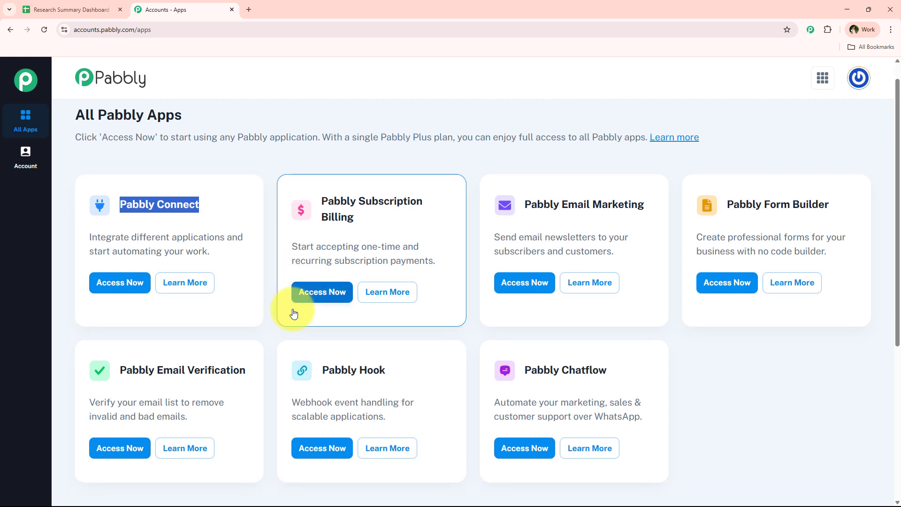
pyautogui.scroll(1, 297, 361)
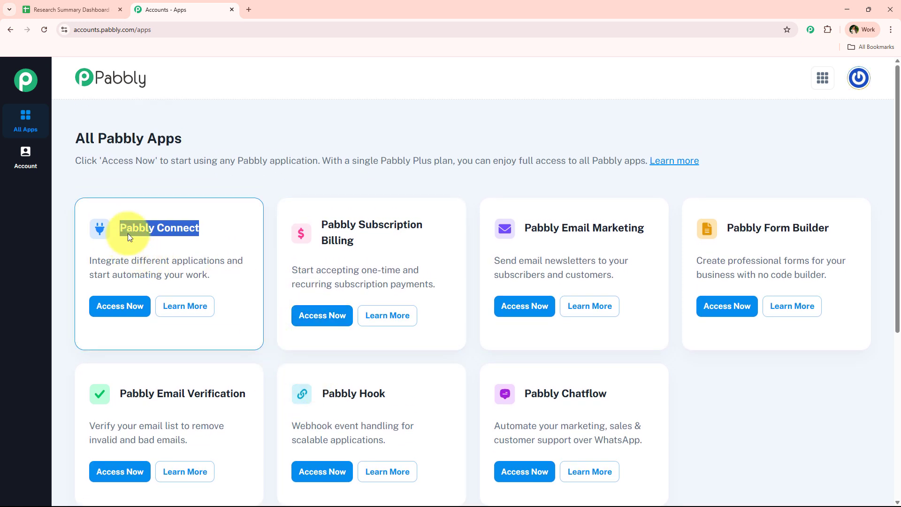
pyautogui.moveTo(132, 261); pyautogui.dragTo(225, 261)
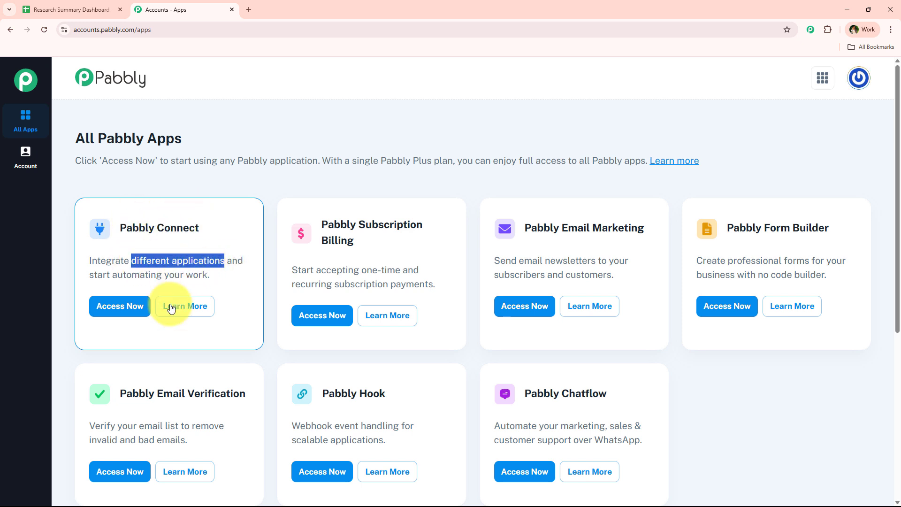
pyautogui.click(139, 312)
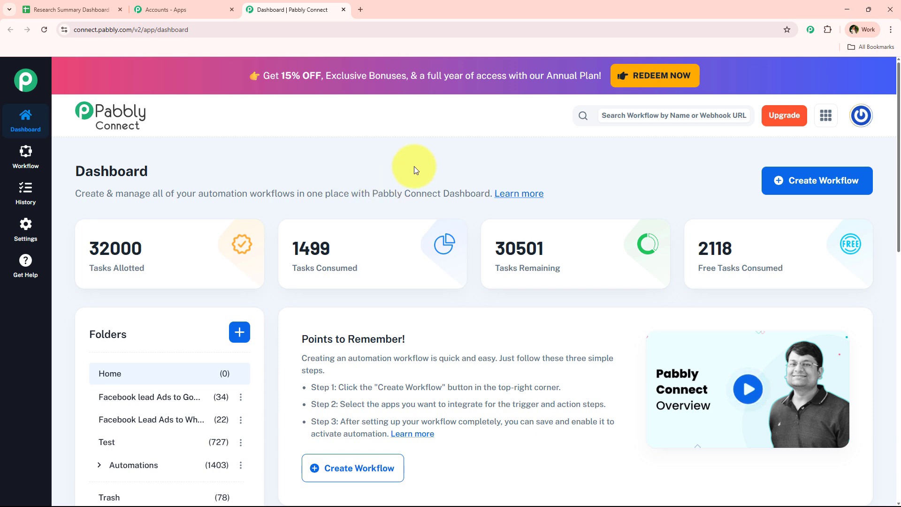
pyautogui.click(795, 179)
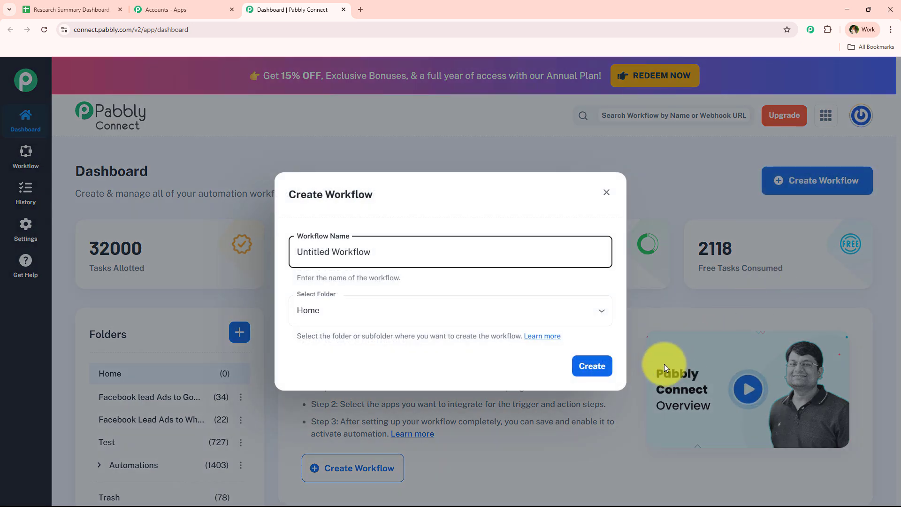
pyautogui.click(433, 374)
pyautogui.tripleClick(301, 251)
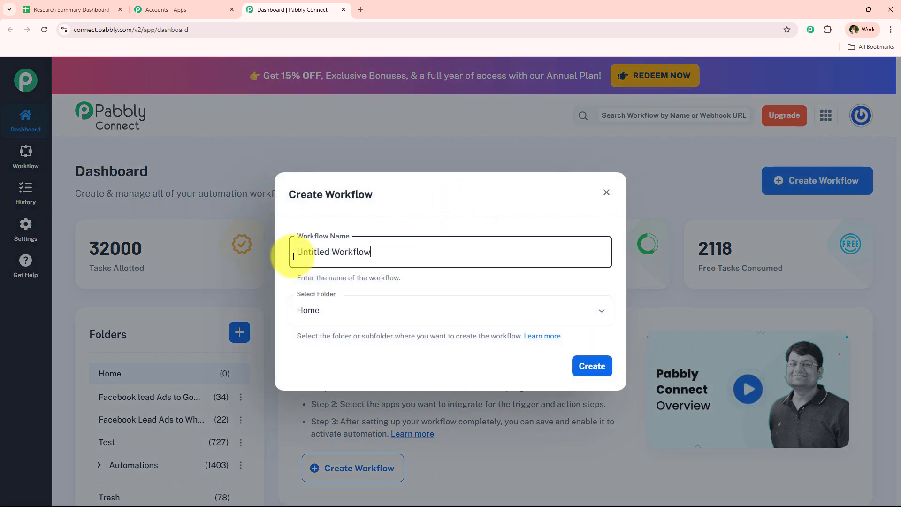
pyautogui.click(412, 305)
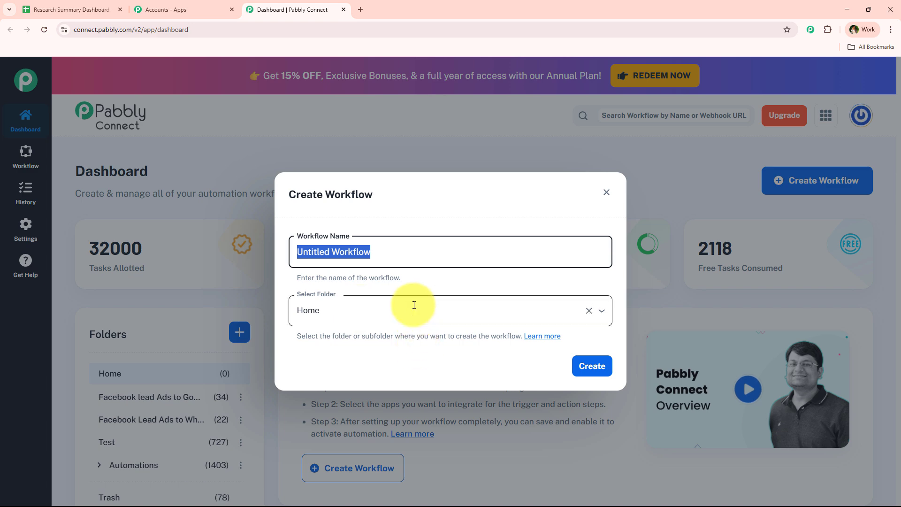
pyautogui.click(416, 352)
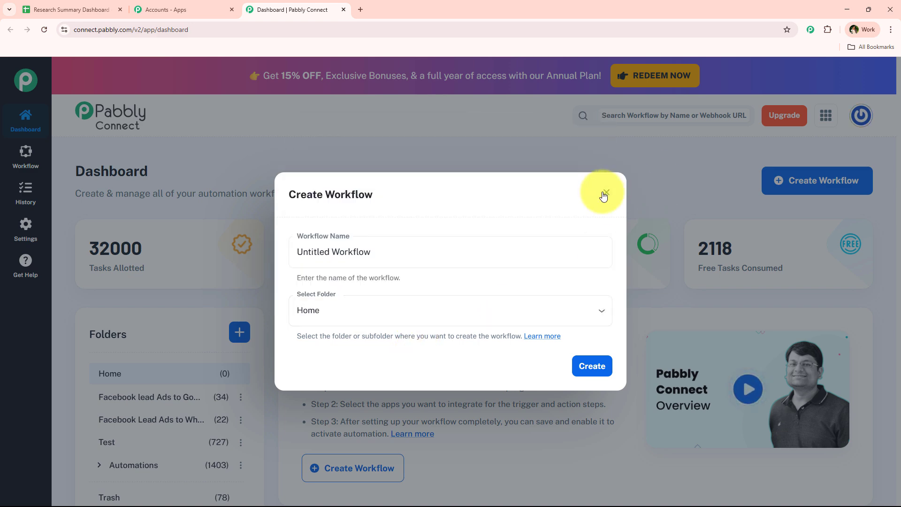
pyautogui.click(604, 192)
pyautogui.scroll(-4, 183, 219)
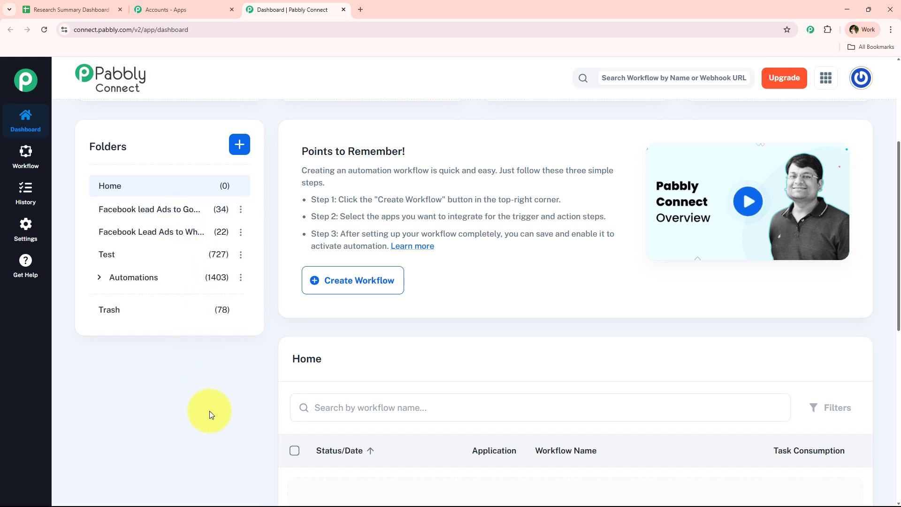
pyautogui.scroll(5, 211, 411)
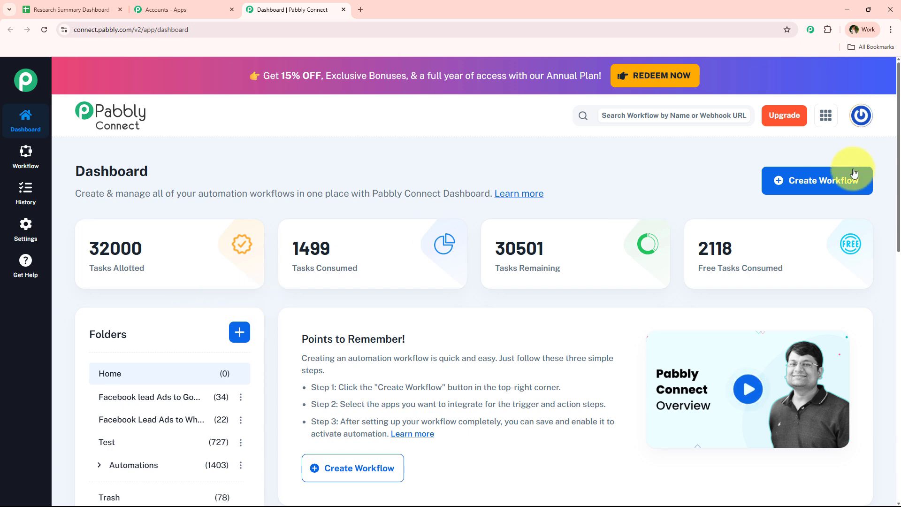
pyautogui.click(239, 332)
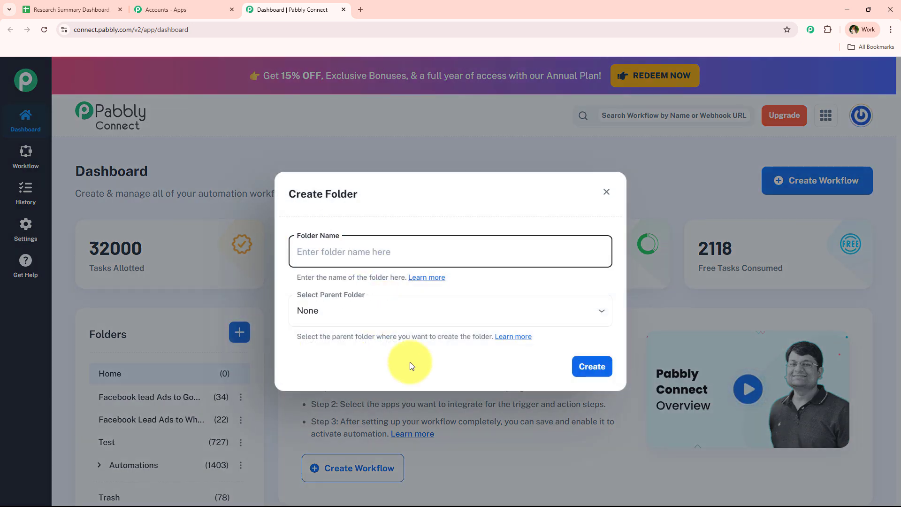
pyautogui.click(606, 192)
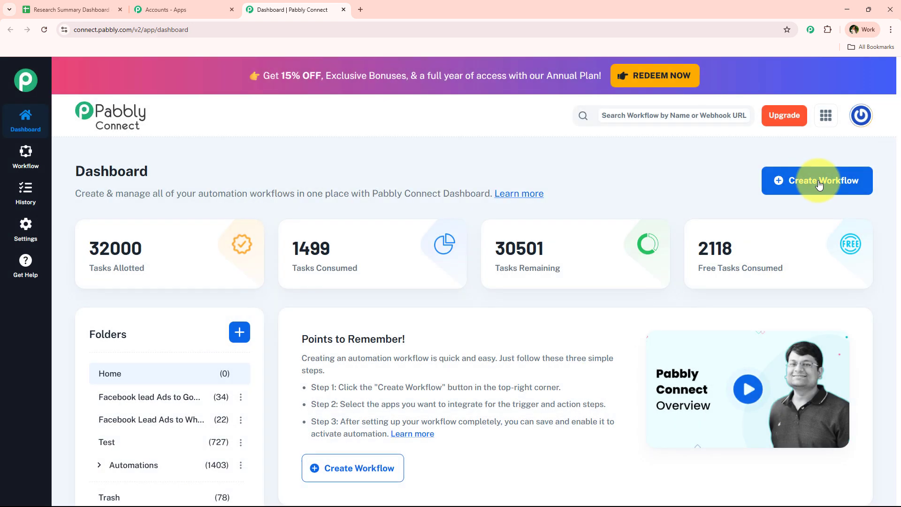
# Create a workflow named "Scrape and Summarize Webpages Using AI Agent" in the Automations folder.
pyautogui.click(816, 180)
pyautogui.click(370, 313)
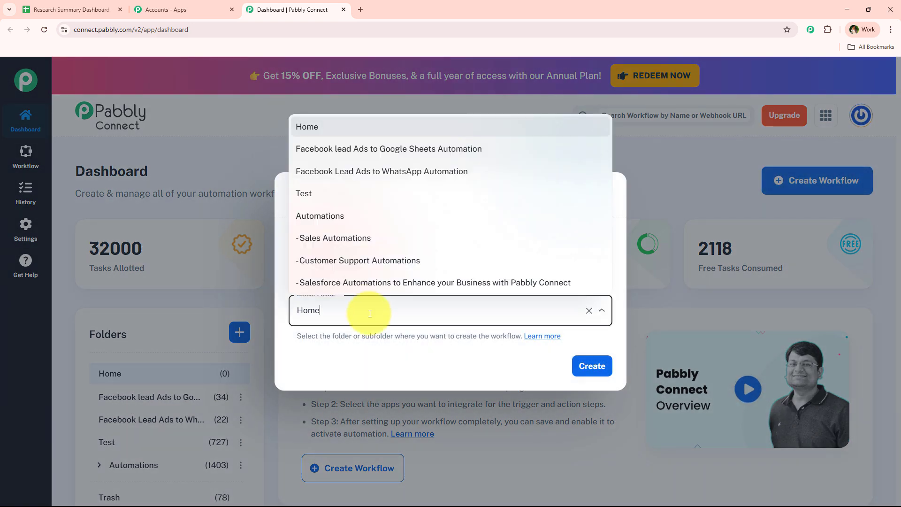
pyautogui.click(371, 216)
pyautogui.tripleClick(452, 254)
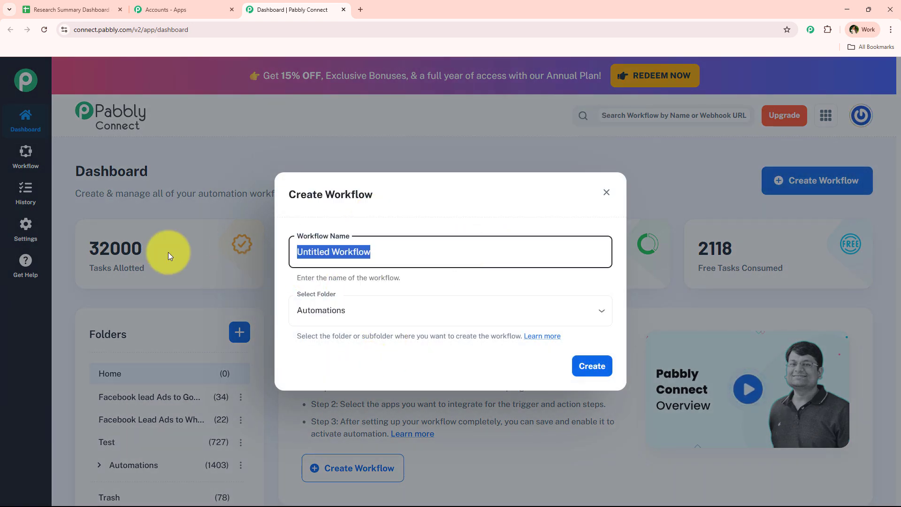
pyautogui.write('Scrape and Summarize Webpages Using AI Agent')
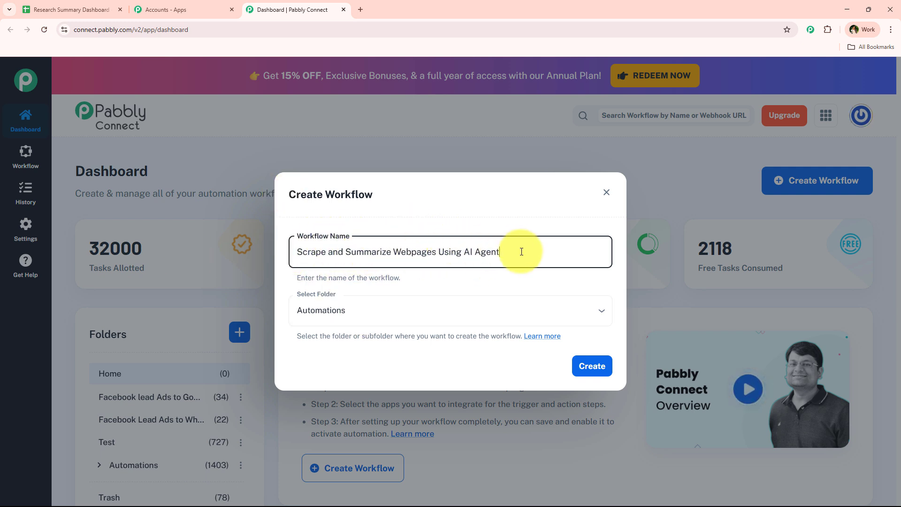
pyautogui.click(604, 358)
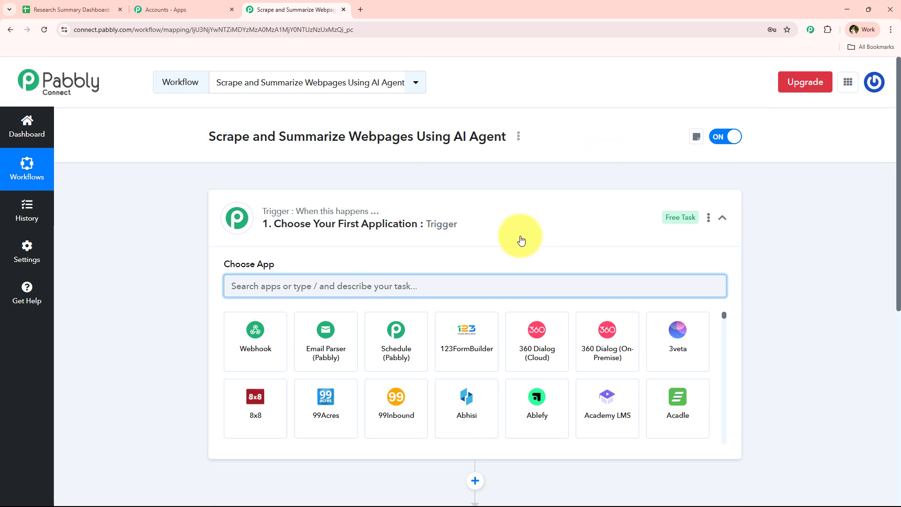
# Search the trigger apps for "shee" and choose Google Sheets as the workflow's trigger application.
pyautogui.click(527, 219)
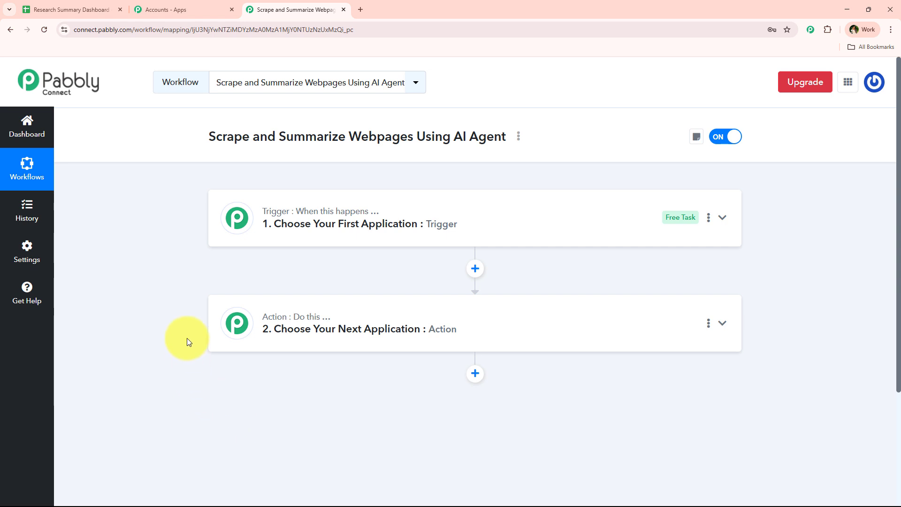
pyautogui.click(427, 217)
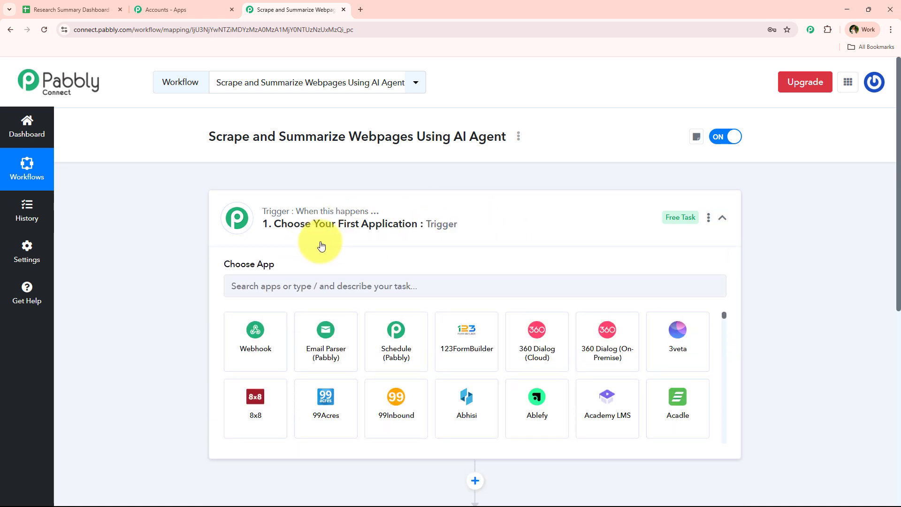
pyautogui.click(374, 293)
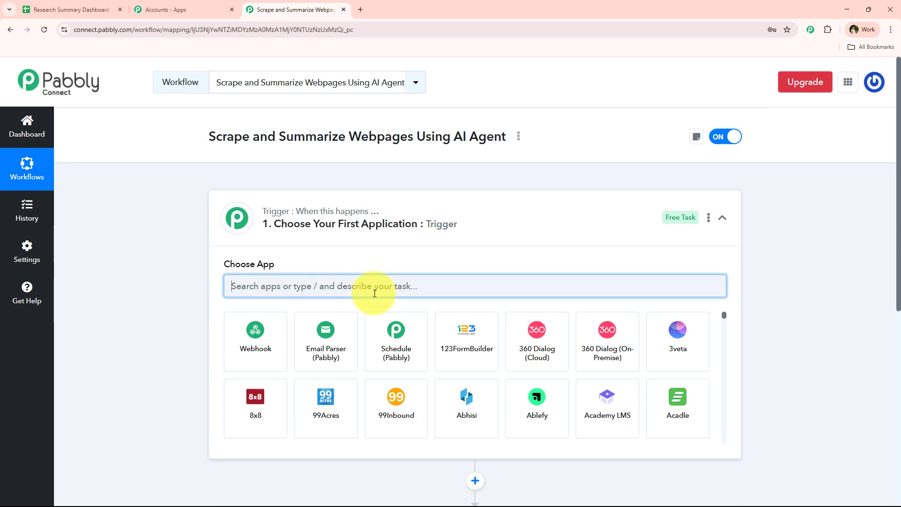
pyautogui.write('shee')
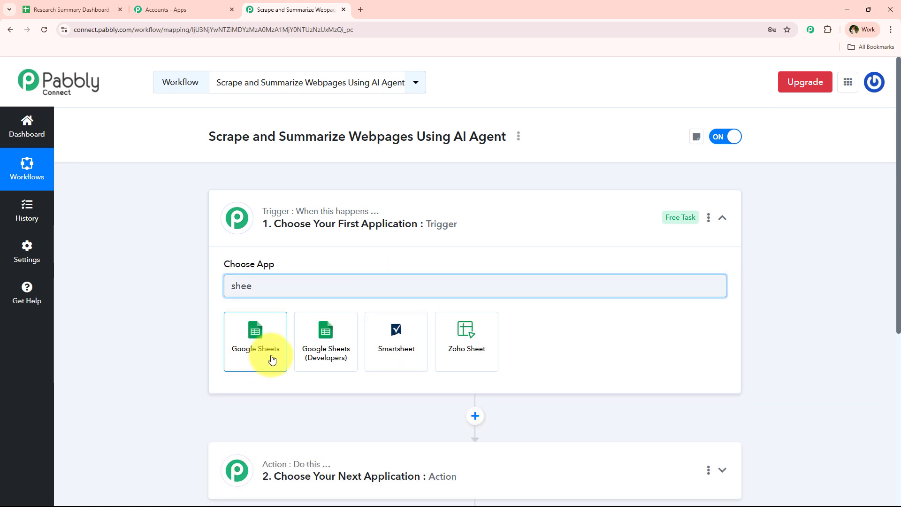
pyautogui.click(272, 360)
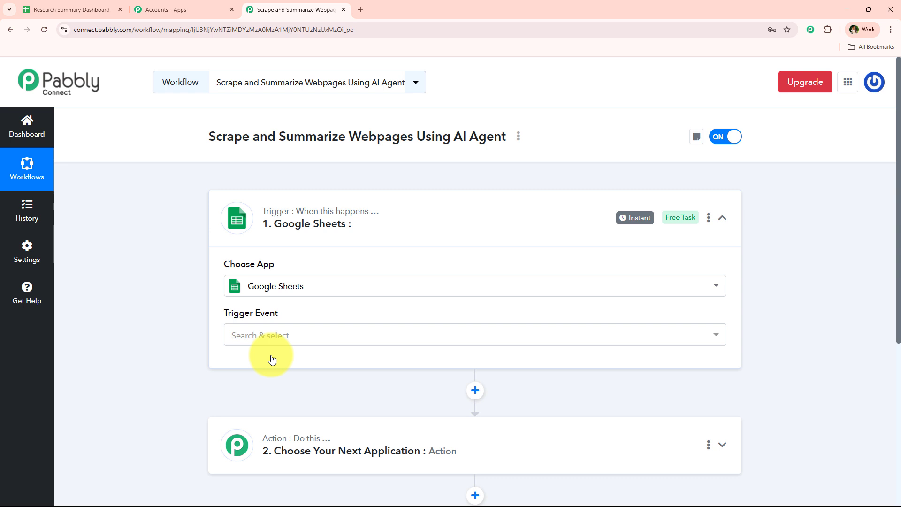
# Set the Google Sheets trigger event to New or Updated Spreadsheet Row.
pyautogui.click(271, 330)
pyautogui.scroll(-2, 263, 305)
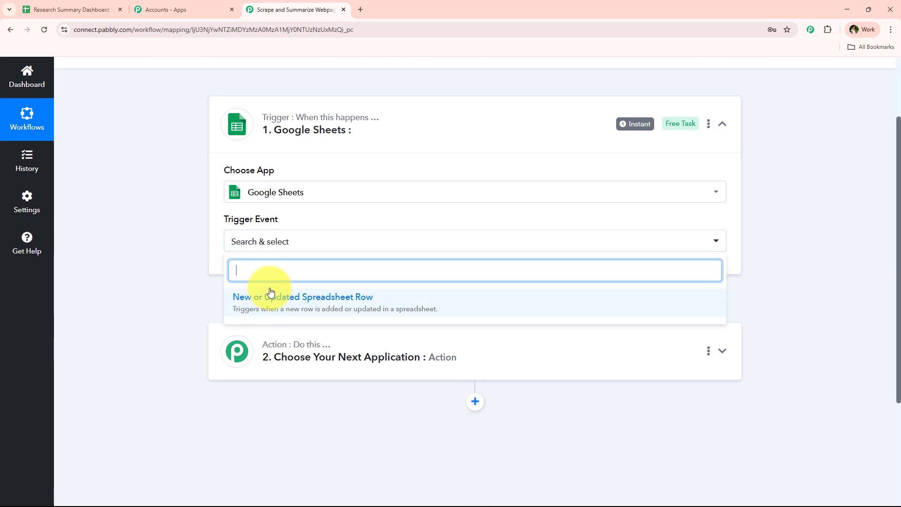
pyautogui.click(341, 297)
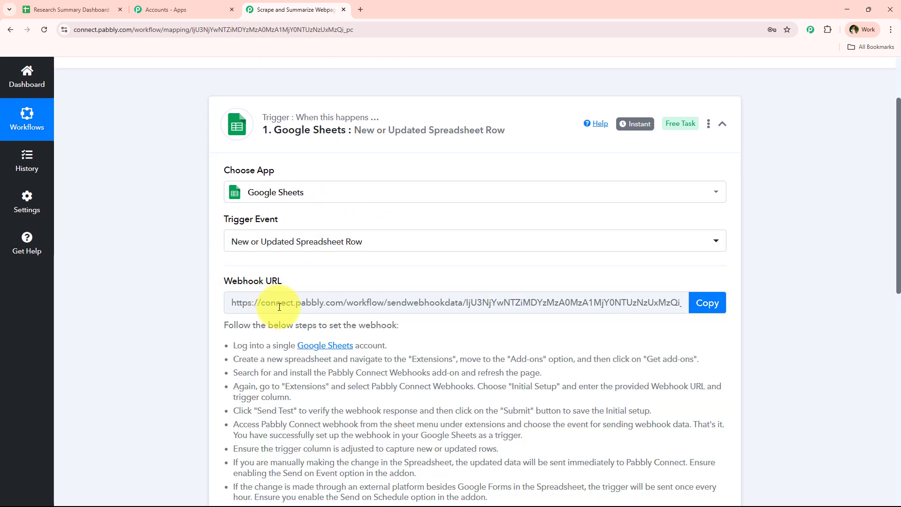
pyautogui.scroll(-1, 263, 300)
pyautogui.scroll(1, 239, 328)
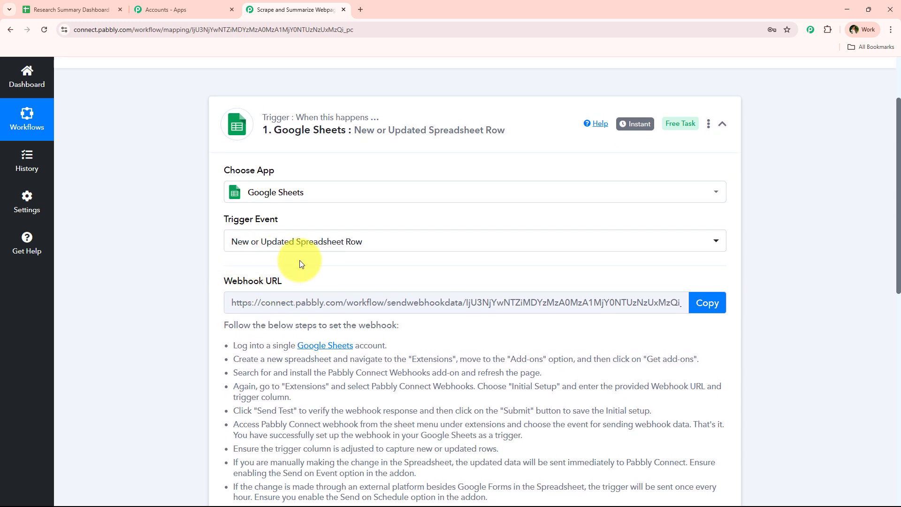
# Copy the webhook URL of the Google Sheets trigger.
pyautogui.moveTo(284, 281); pyautogui.dragTo(131, 286)
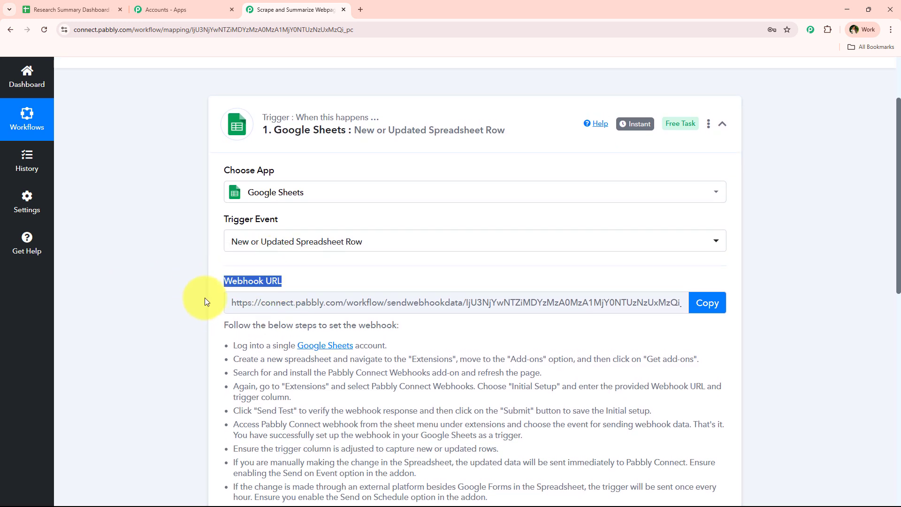
pyautogui.click(77, 7)
pyautogui.click(291, 9)
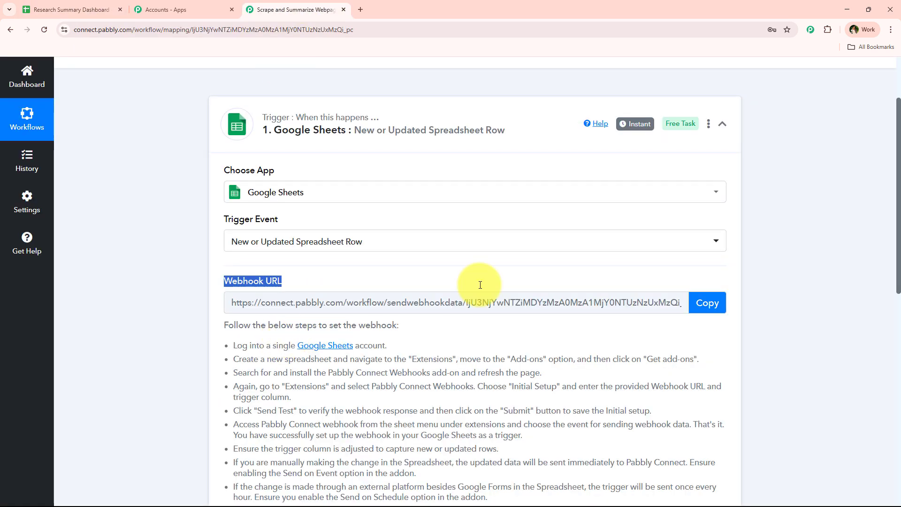
pyautogui.click(706, 304)
# In the Research Summary Dashboard sheet, search the add-on marketplace for Pabbly Connect Webhooks and check its listing, then close the marketplace.
pyautogui.click(71, 10)
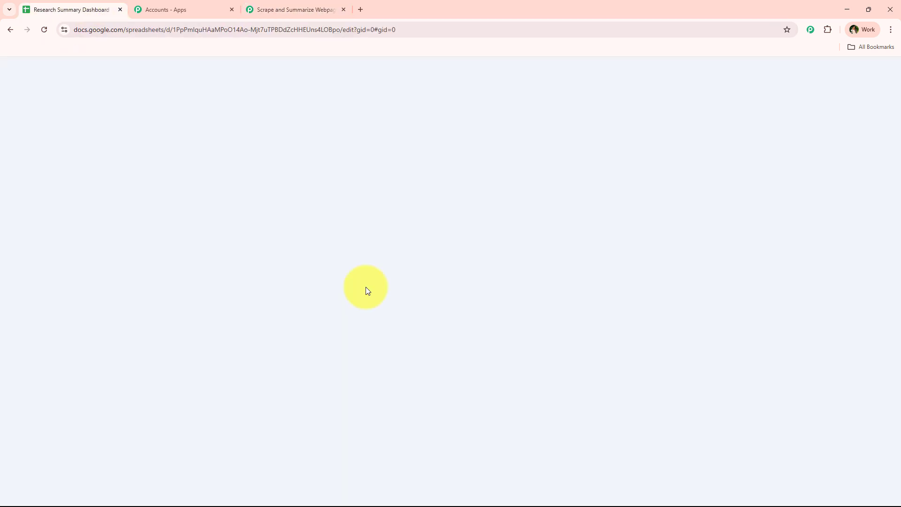
pyautogui.scroll(-3, 235, 235)
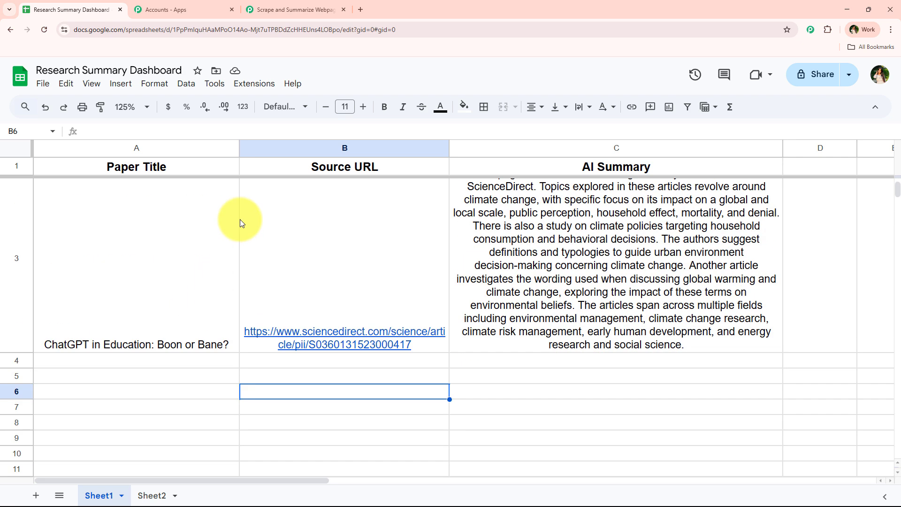
pyautogui.click(254, 84)
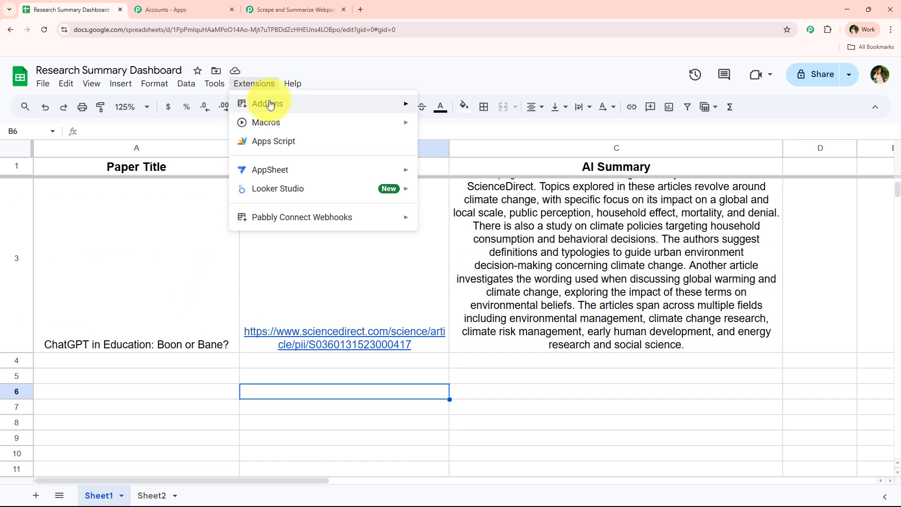
pyautogui.moveTo(267, 103)
pyautogui.click(491, 107)
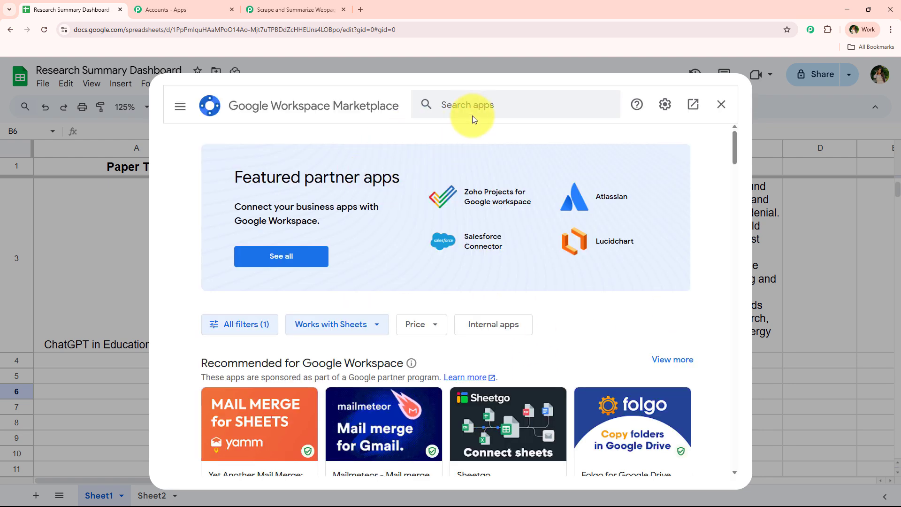
pyautogui.click(473, 104)
pyautogui.write('pabb')
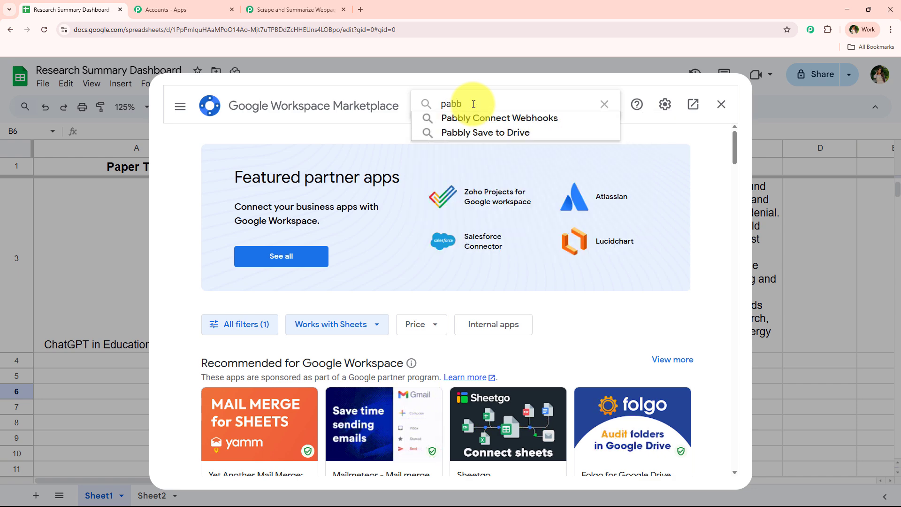
pyautogui.press('Down')
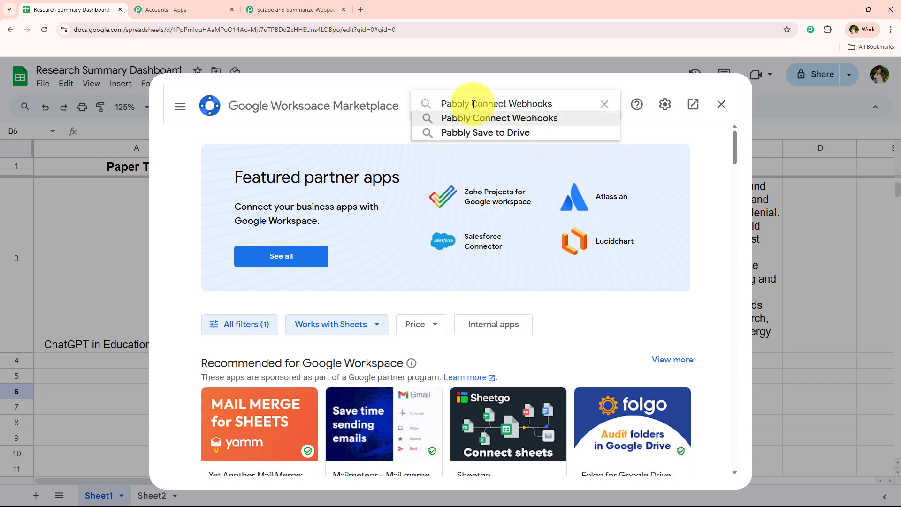
pyautogui.press('Return')
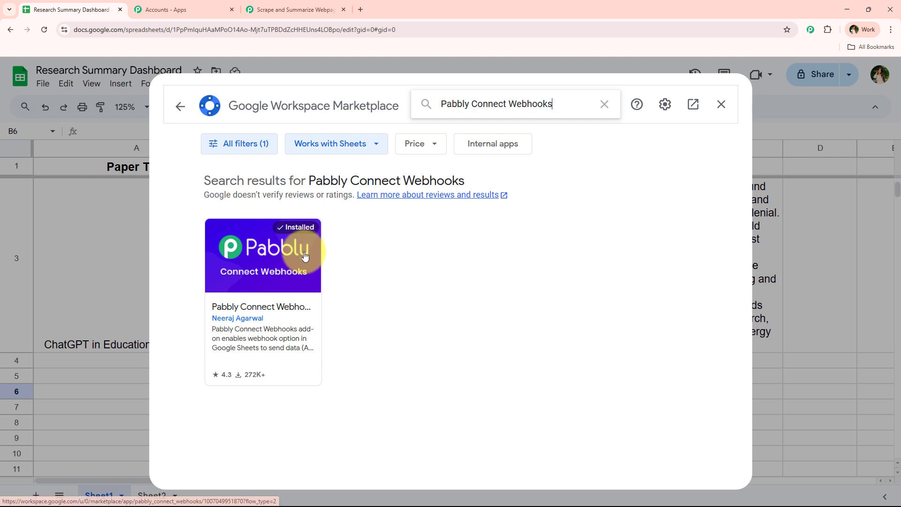
pyautogui.click(287, 259)
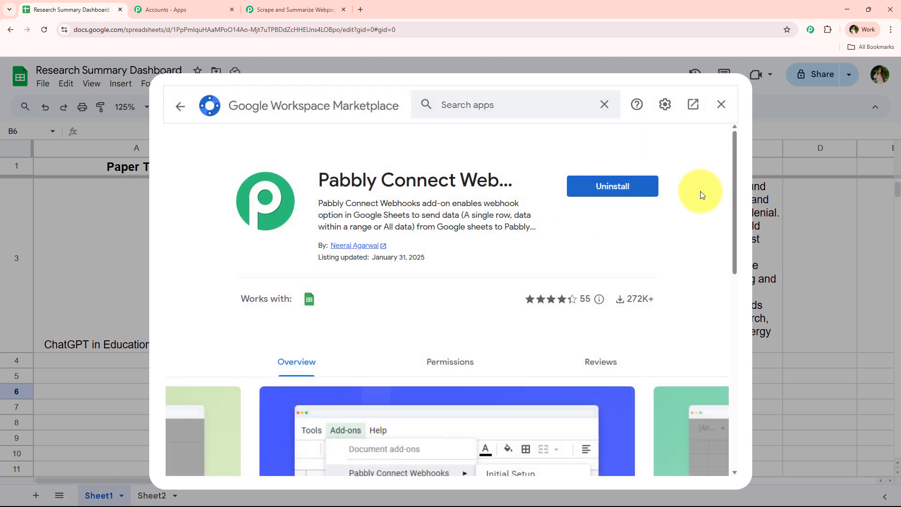
pyautogui.click(721, 104)
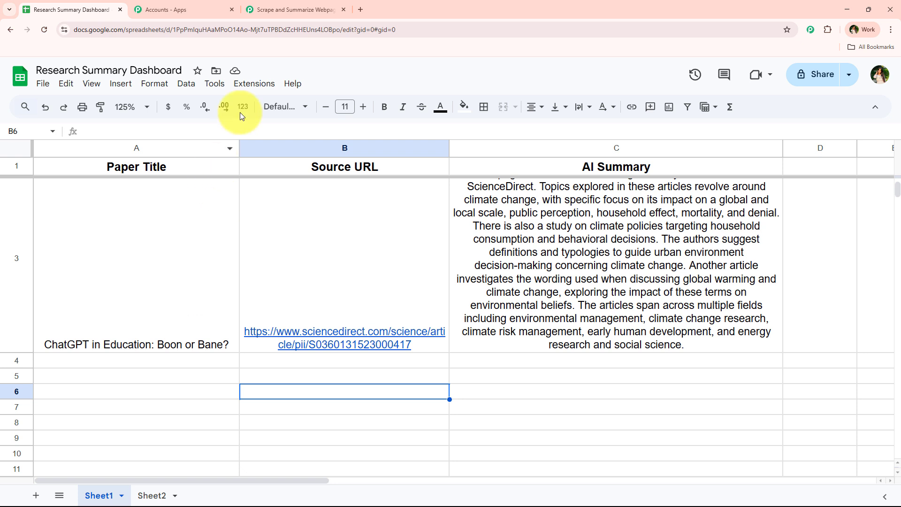
# Open the Initial Setup of the Pabbly Connect Webhooks add-on and paste the copied webhook URL.
pyautogui.click(214, 83)
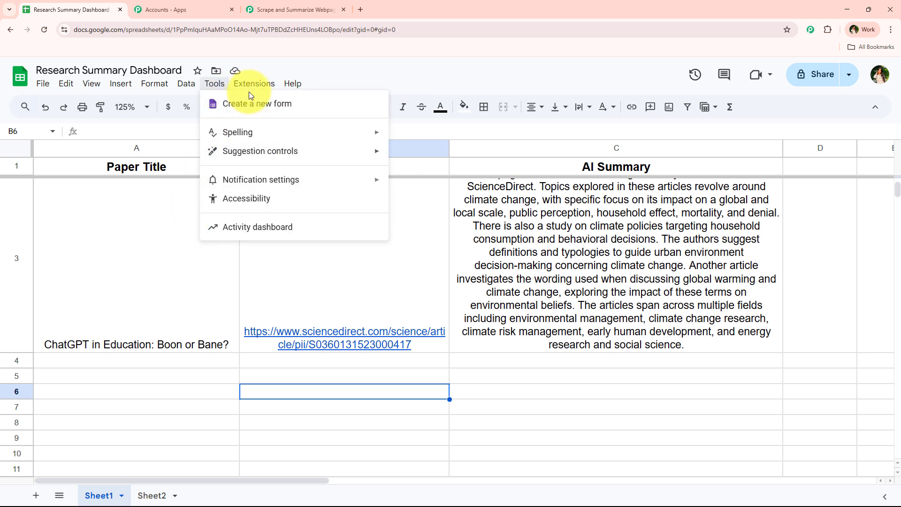
pyautogui.moveTo(250, 86)
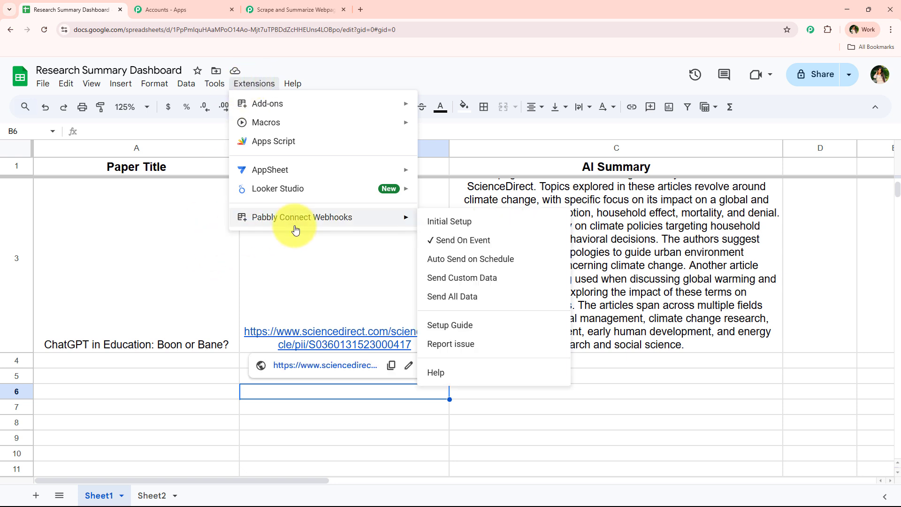
pyautogui.click(432, 221)
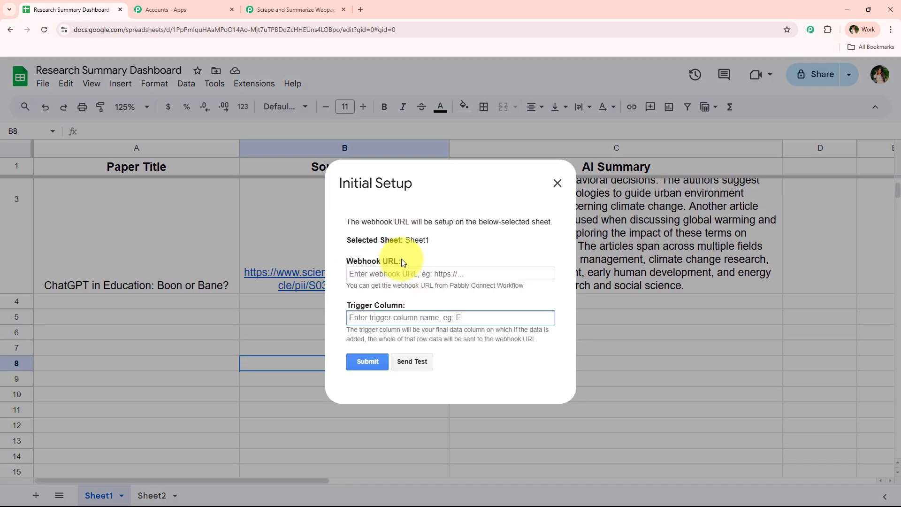
pyautogui.moveTo(403, 259); pyautogui.dragTo(359, 282)
pyautogui.moveTo(409, 303); pyautogui.dragTo(469, 304)
pyautogui.click(469, 305)
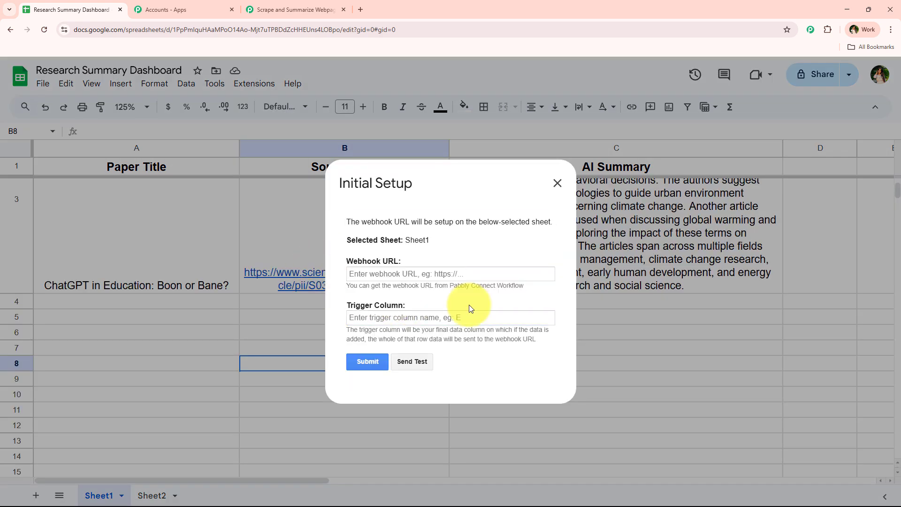
pyautogui.click(402, 273)
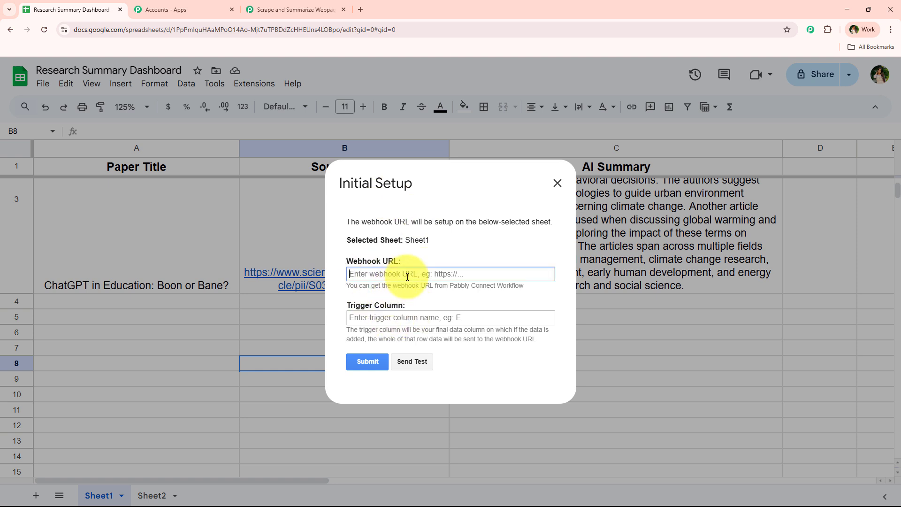
pyautogui.rightClick(408, 277)
pyautogui.click(432, 392)
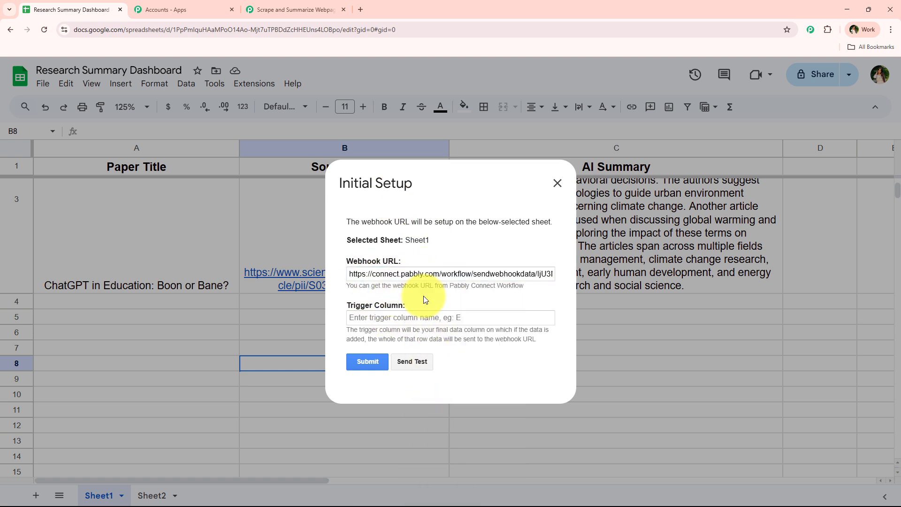
# Set the trigger column to B, submit the webhook setup and close the dialog.
pyautogui.click(415, 318)
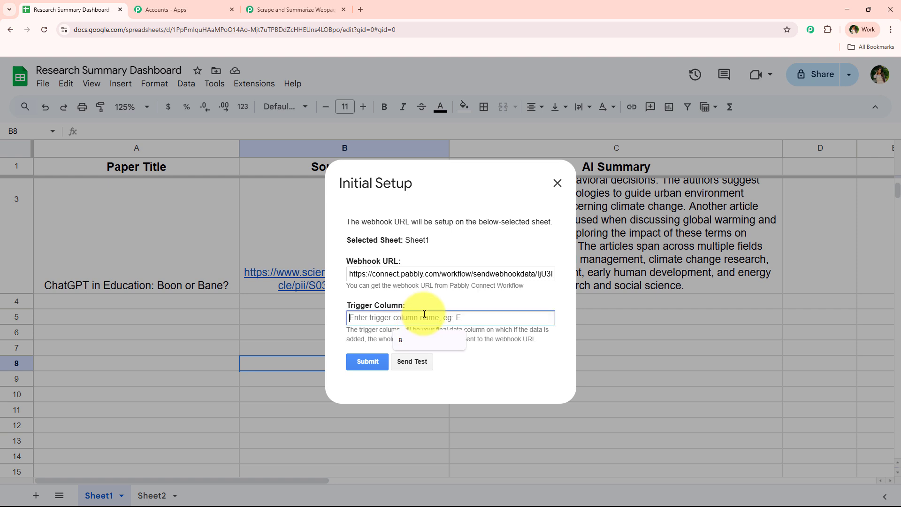
pyautogui.write('B')
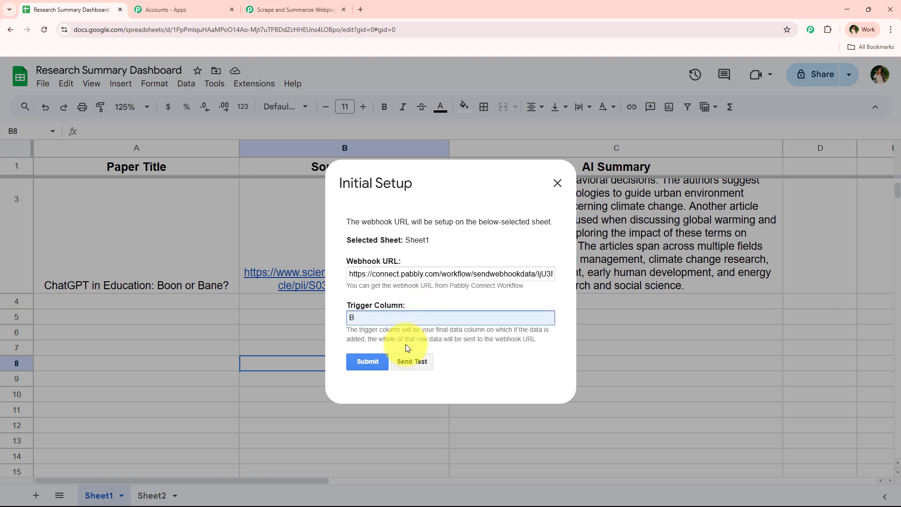
pyautogui.moveTo(344, 328); pyautogui.dragTo(550, 342)
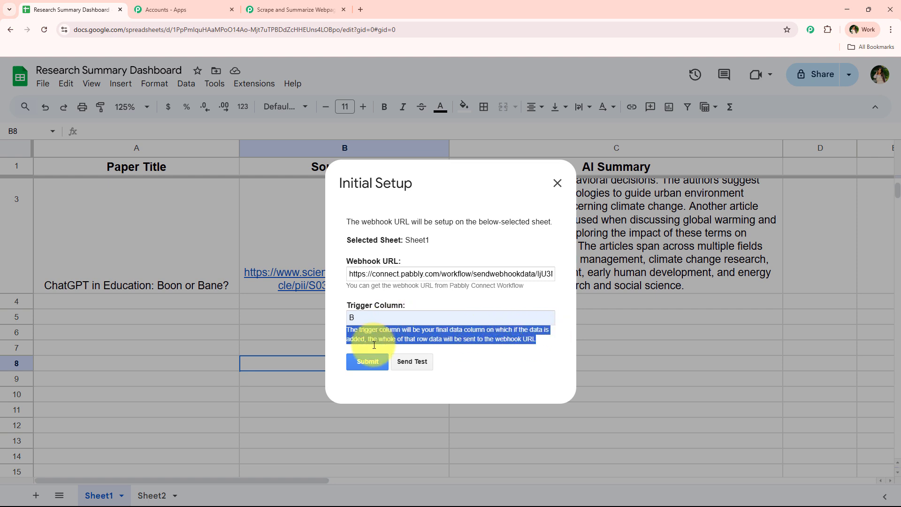
pyautogui.click(542, 344)
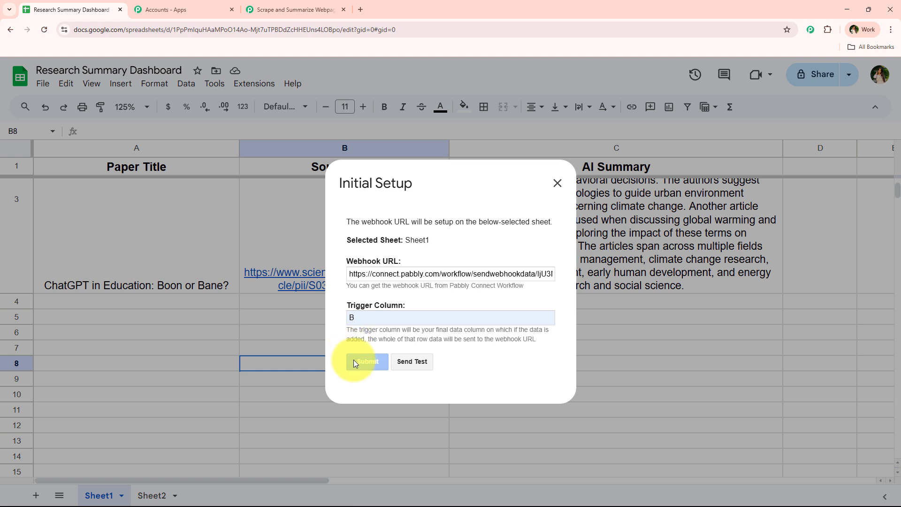
pyautogui.moveTo(346, 371); pyautogui.dragTo(477, 366)
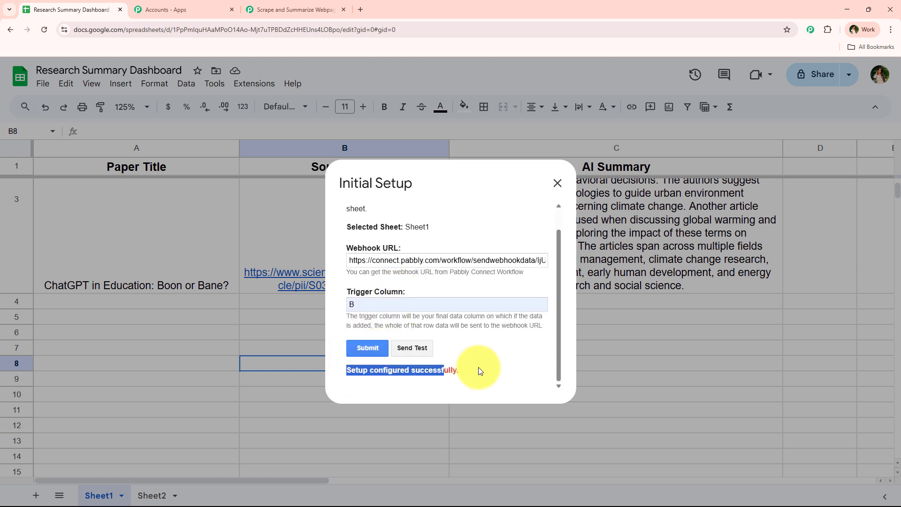
pyautogui.click(557, 183)
# Return to the Pabbly Connect workflow and read the trigger's webhook response note about making a test submission.
pyautogui.click(294, 9)
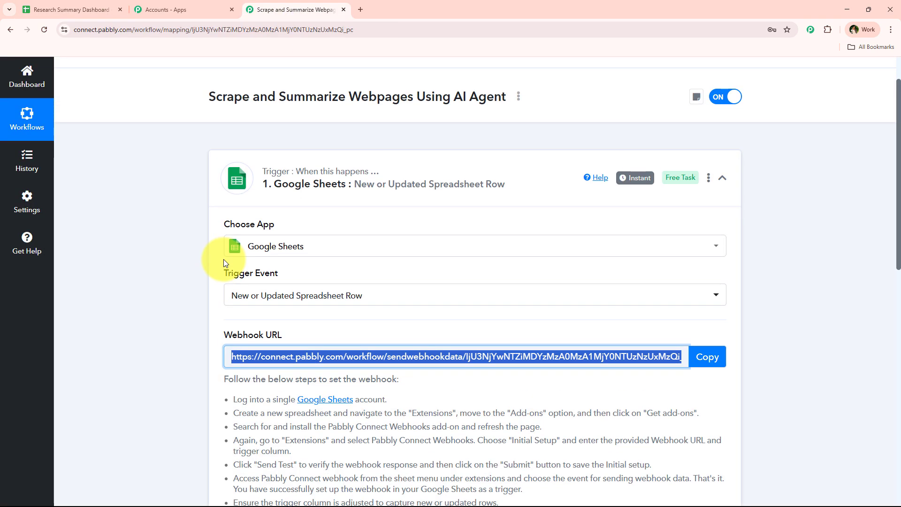
pyautogui.click(194, 261)
pyautogui.scroll(-6, 193, 264)
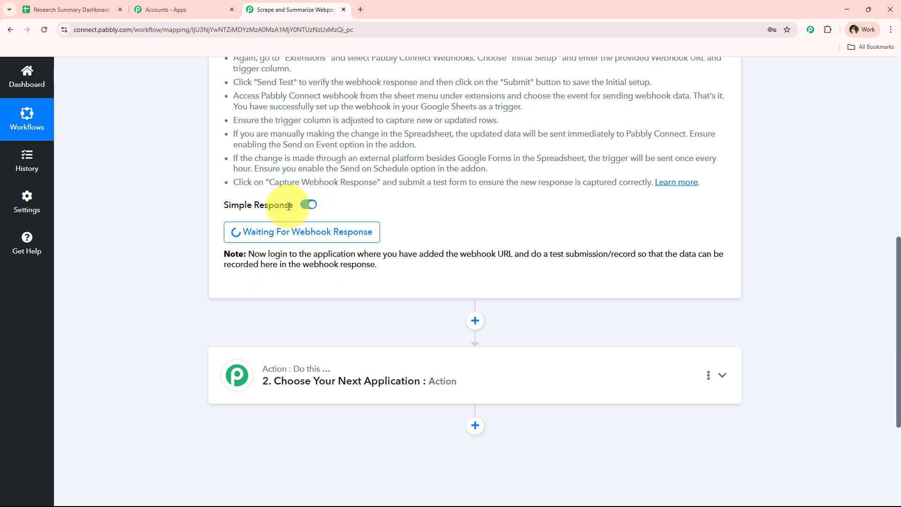
pyautogui.moveTo(529, 255); pyautogui.dragTo(637, 257)
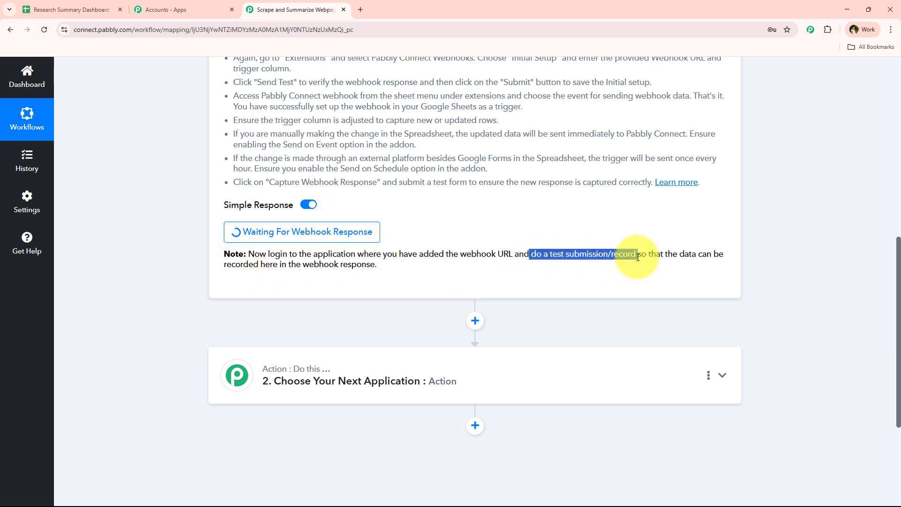
pyautogui.click(353, 326)
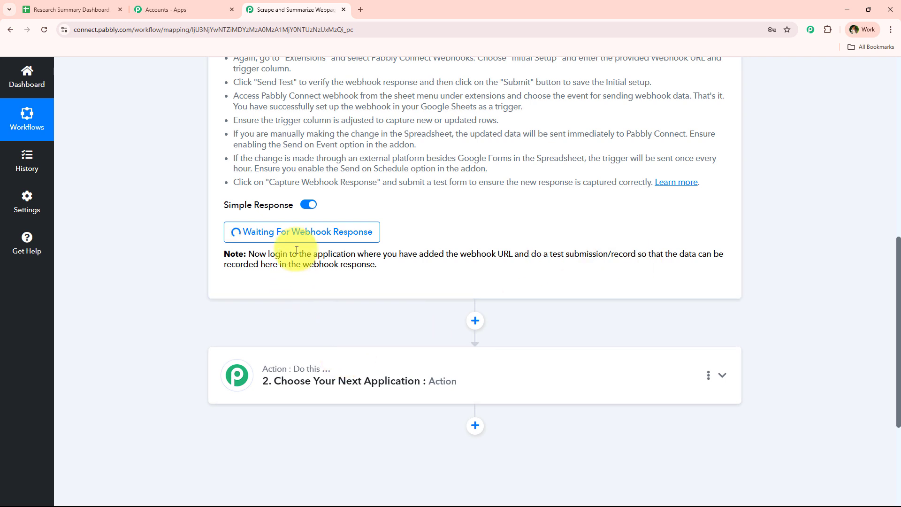
pyautogui.moveTo(530, 255); pyautogui.dragTo(637, 253)
pyautogui.click(284, 338)
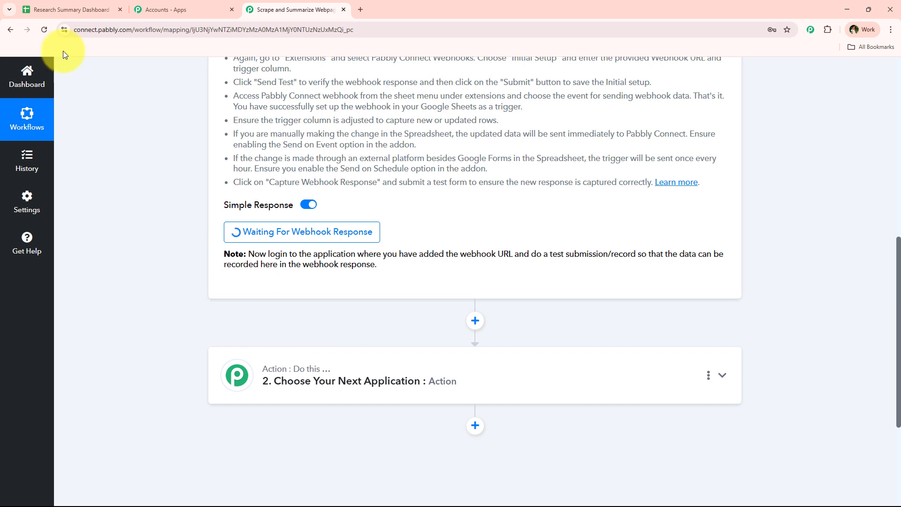
# Back in the Research Summary Dashboard sheet, enable Send On Event for Pabbly Connect Webhooks and recheck the add-on's options.
pyautogui.click(70, 10)
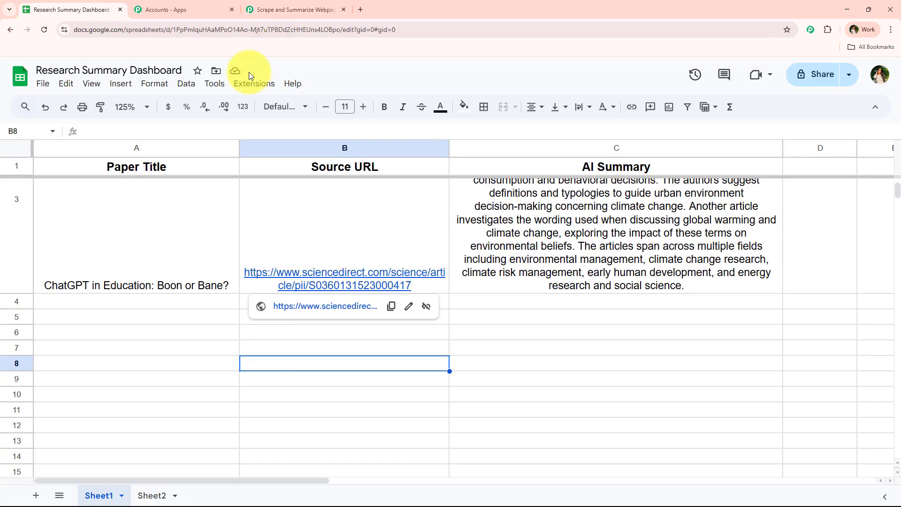
pyautogui.click(248, 83)
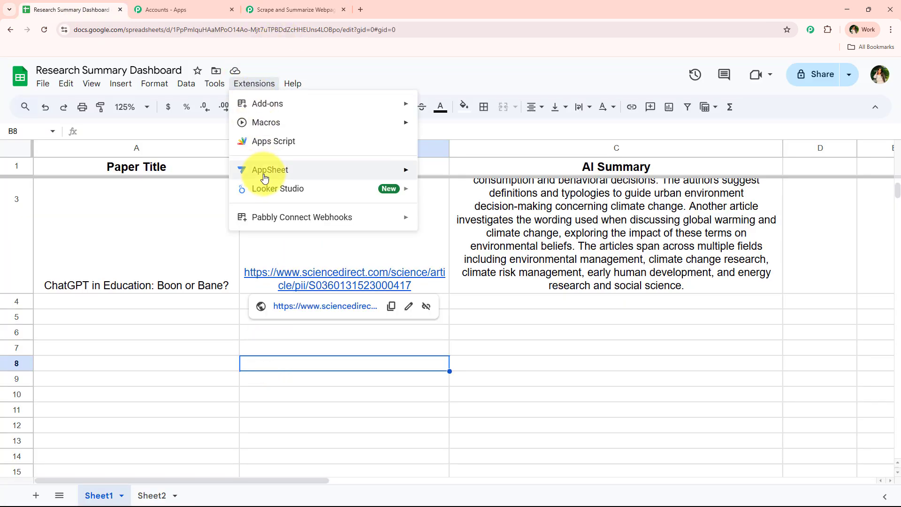
pyautogui.moveTo(359, 223)
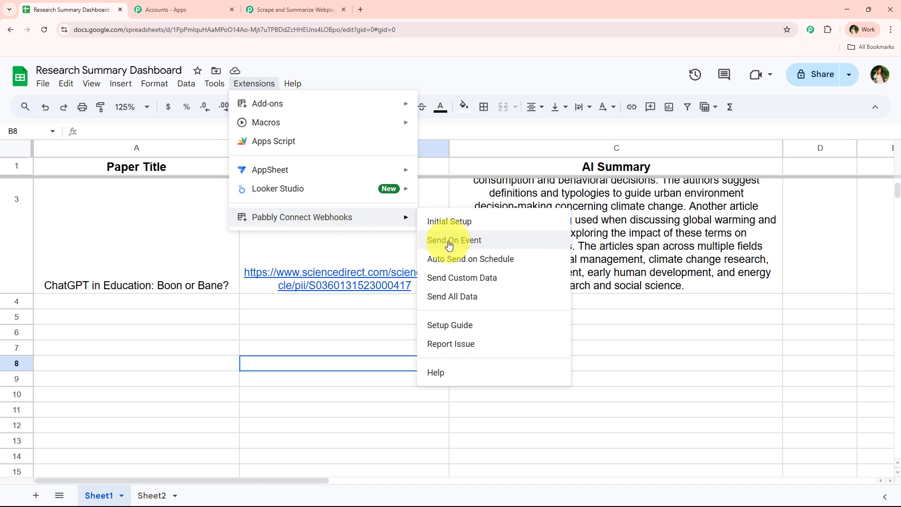
pyautogui.click(510, 244)
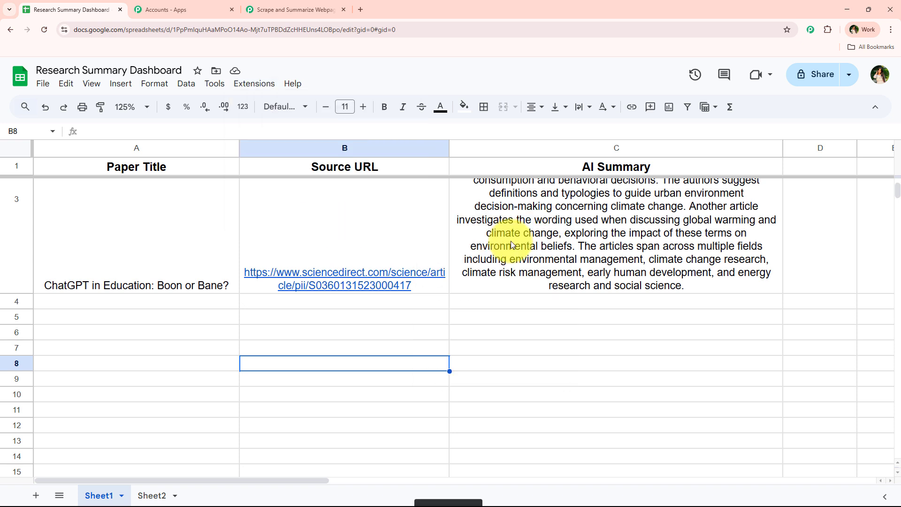
pyautogui.click(254, 83)
pyautogui.moveTo(259, 215)
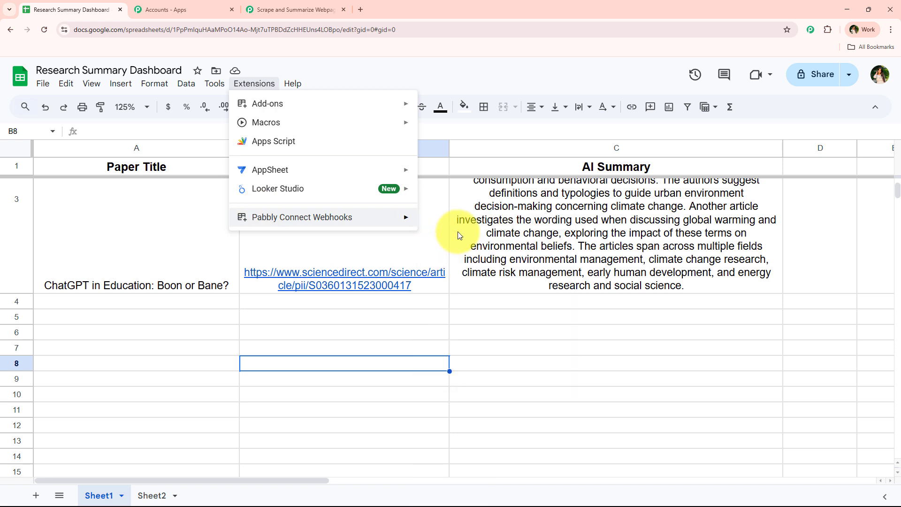
pyautogui.moveTo(349, 227)
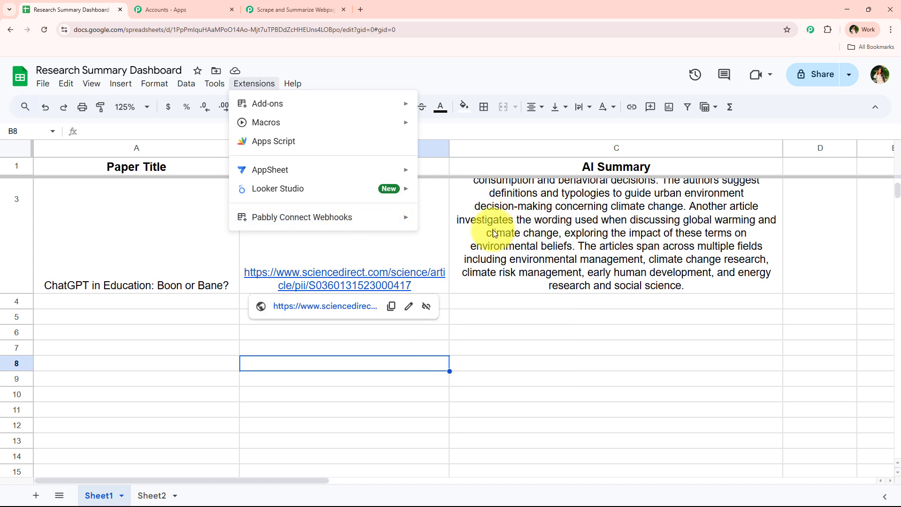
pyautogui.click(181, 348)
pyautogui.scroll(2, 249, 371)
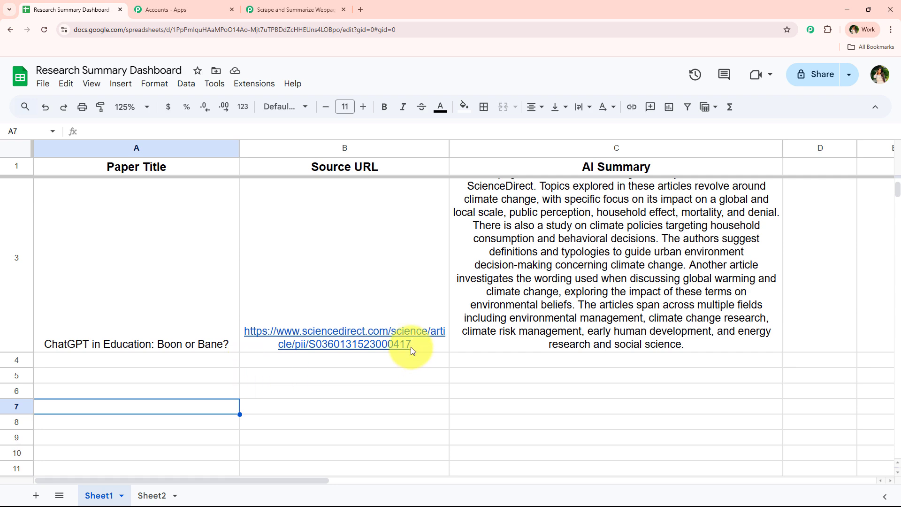
pyautogui.scroll(-2, 436, 338)
pyautogui.scroll(2, 375, 309)
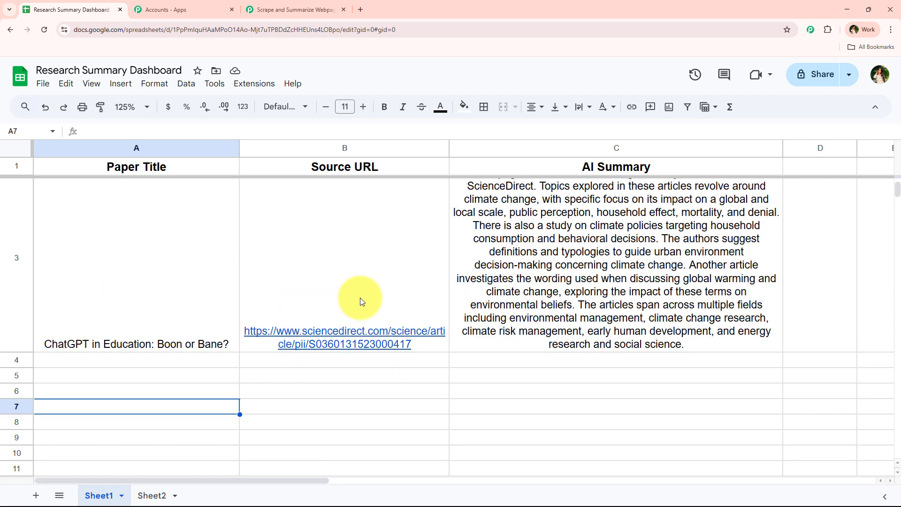
pyautogui.click(131, 363)
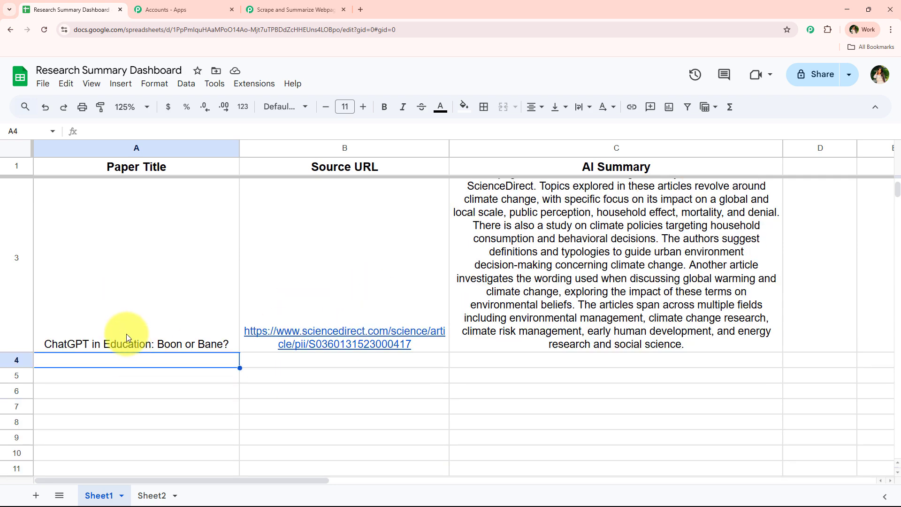
pyautogui.write('Large Language Models are Zero-Shot Planners')
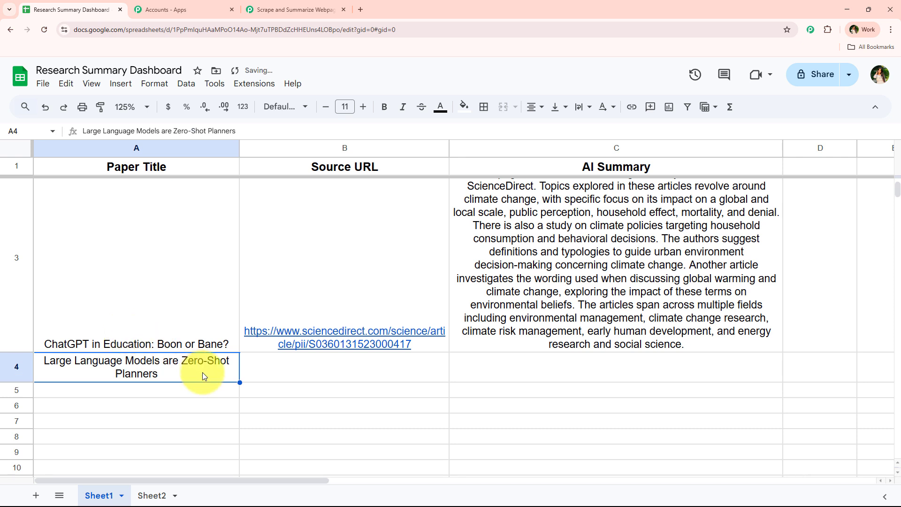
pyautogui.click(261, 369)
pyautogui.write('https://arxiv.org/abs/2205.11487')
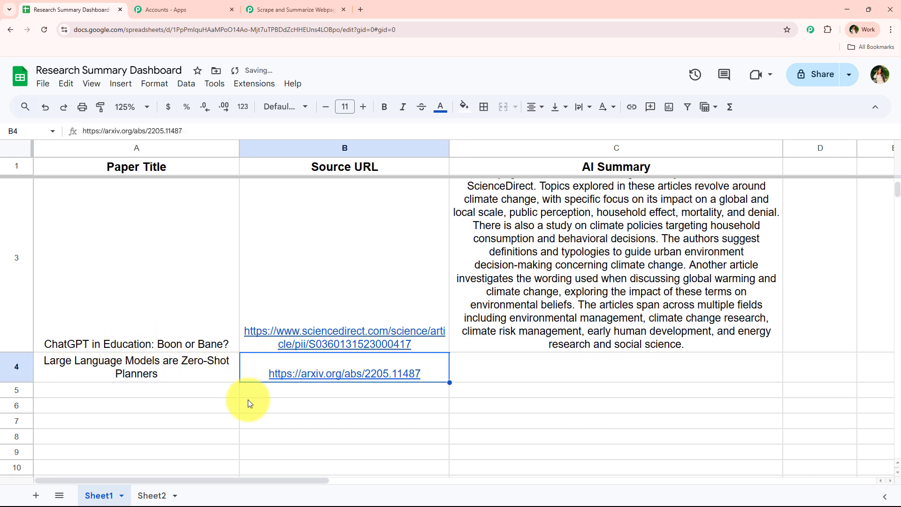
pyautogui.press('Return')
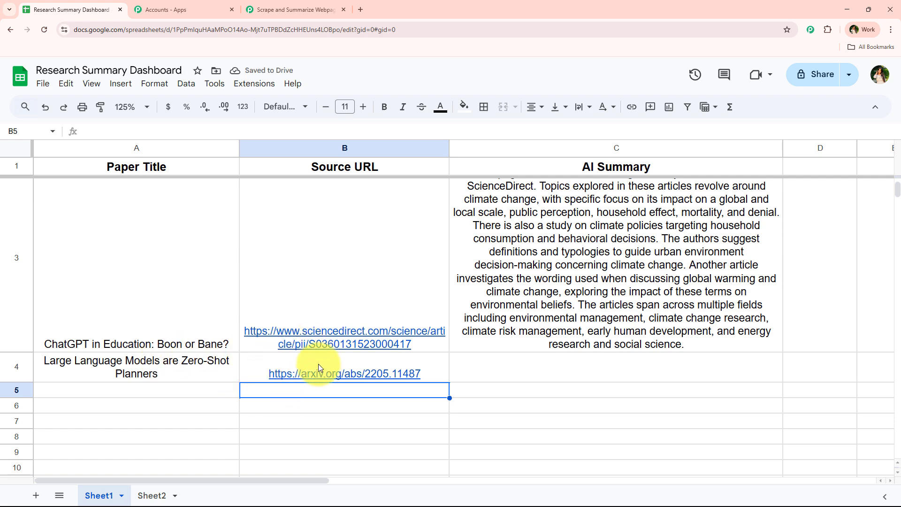
# Switch to the Pabbly Connect workflow, review the trigger's captured webhook response and collapse the Google Sheets trigger.
pyautogui.click(293, 9)
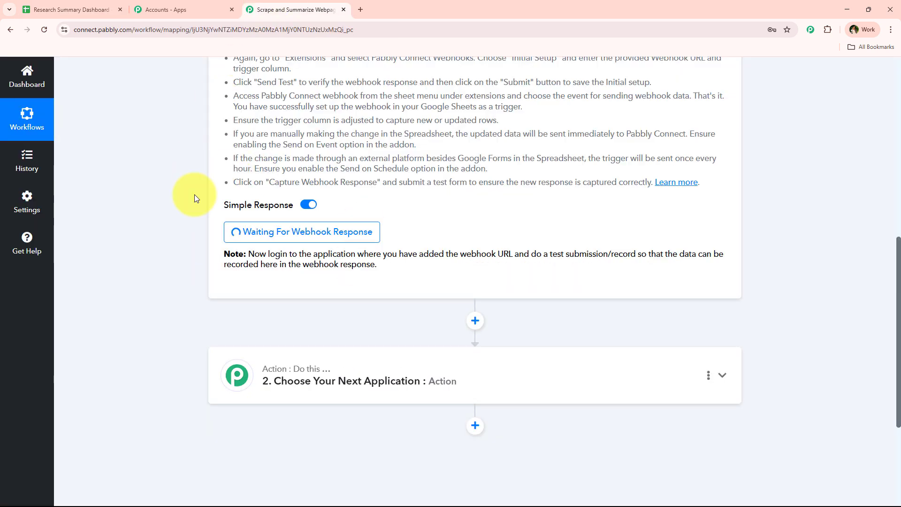
pyautogui.scroll(-7, 205, 207)
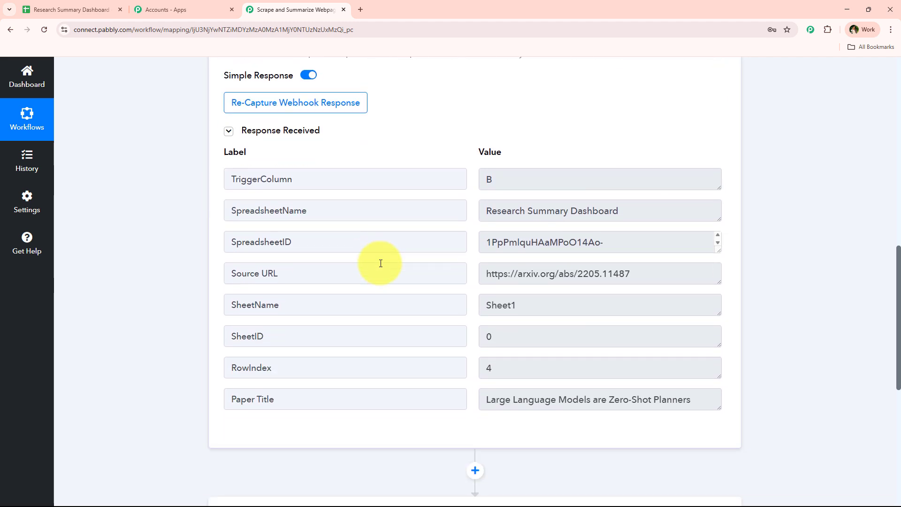
pyautogui.scroll(2, 344, 271)
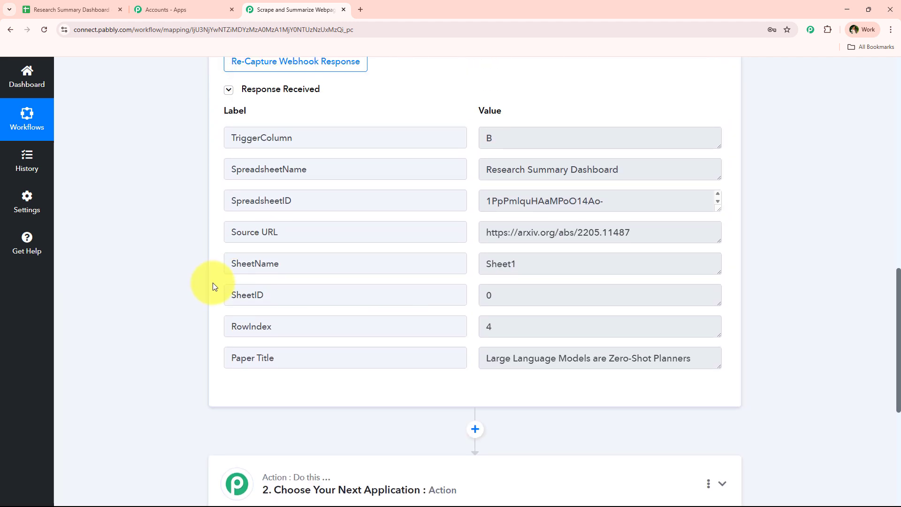
pyautogui.scroll(8, 212, 284)
pyautogui.scroll(5, 212, 286)
pyautogui.click(367, 202)
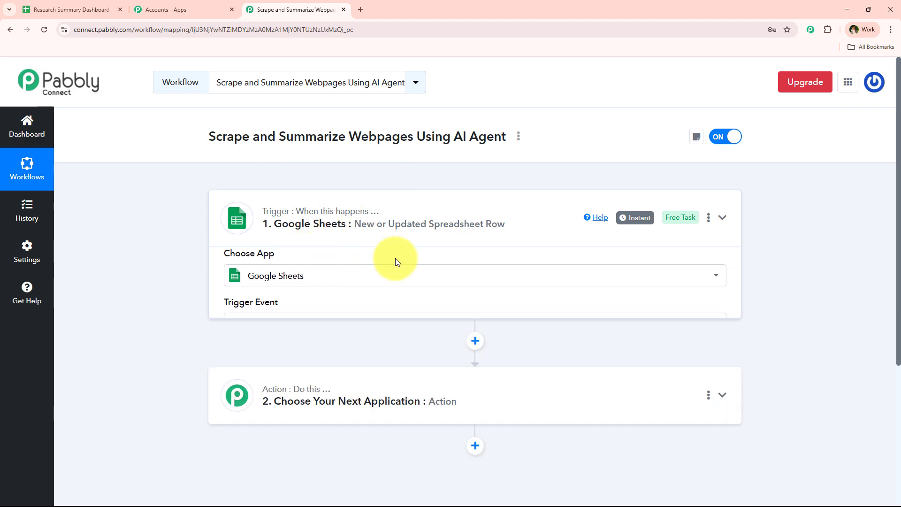
# Expand the workflow's second step, search the apps for "fire" and choose Firecrawl as the action app.
pyautogui.click(368, 329)
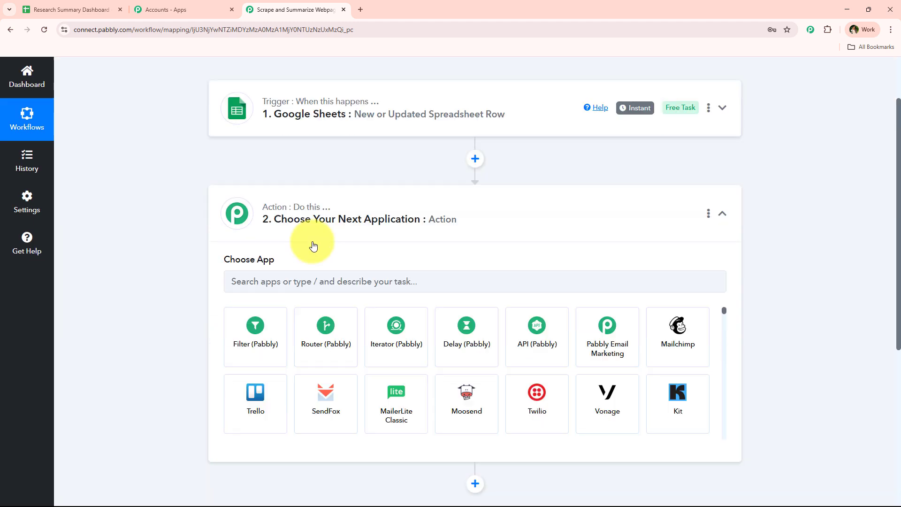
pyautogui.scroll(3, 282, 259)
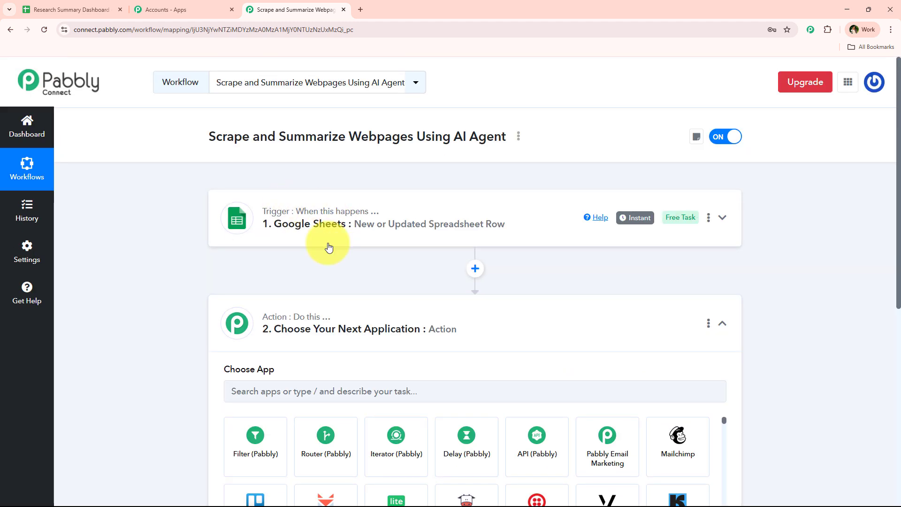
pyautogui.click(332, 391)
pyautogui.scroll(-3, 204, 274)
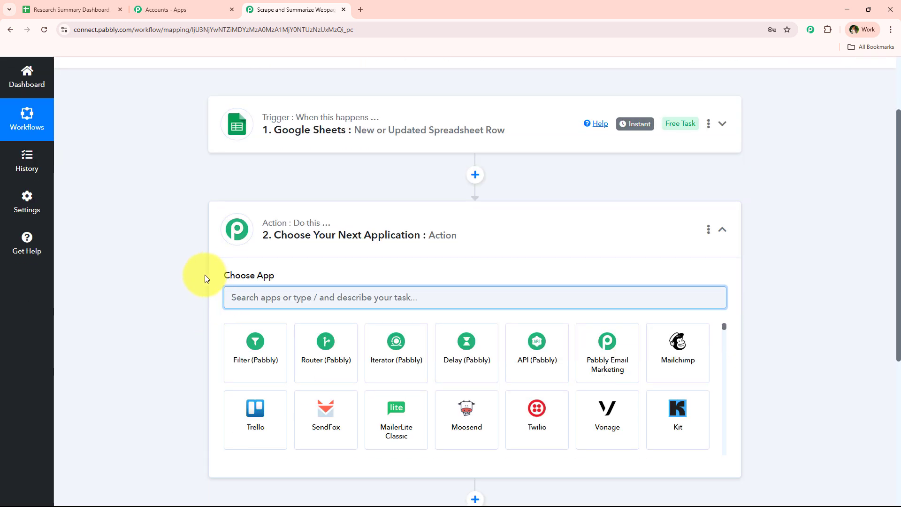
pyautogui.write('fire')
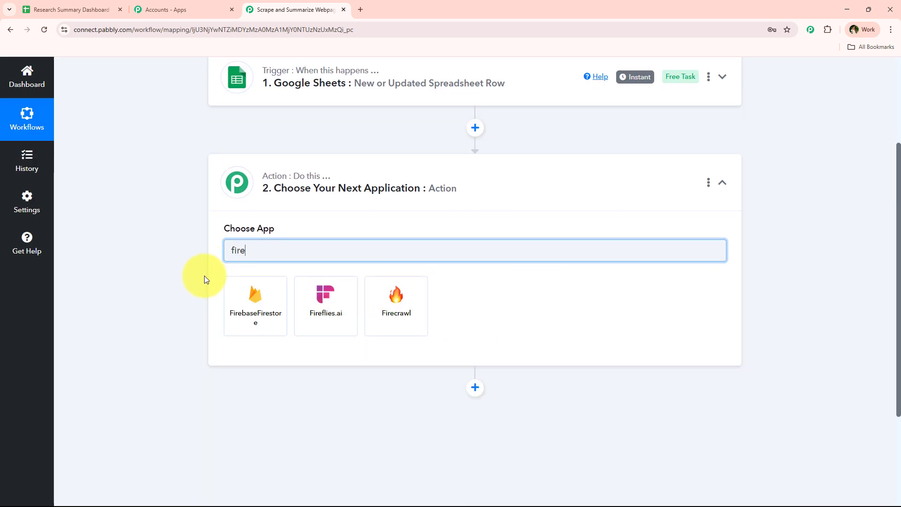
pyautogui.click(402, 298)
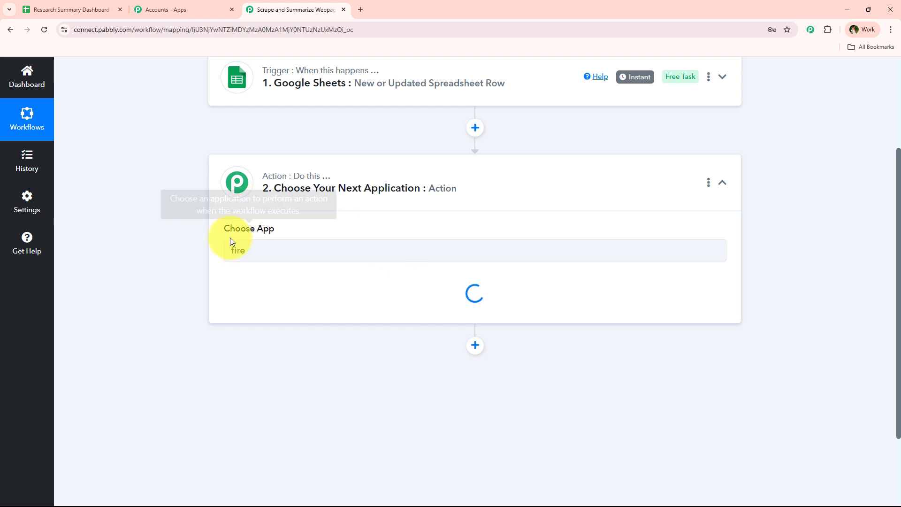
# Set the Firecrawl action event to Add a Scrape and review the options for connecting the Firecrawl account.
pyautogui.click(310, 301)
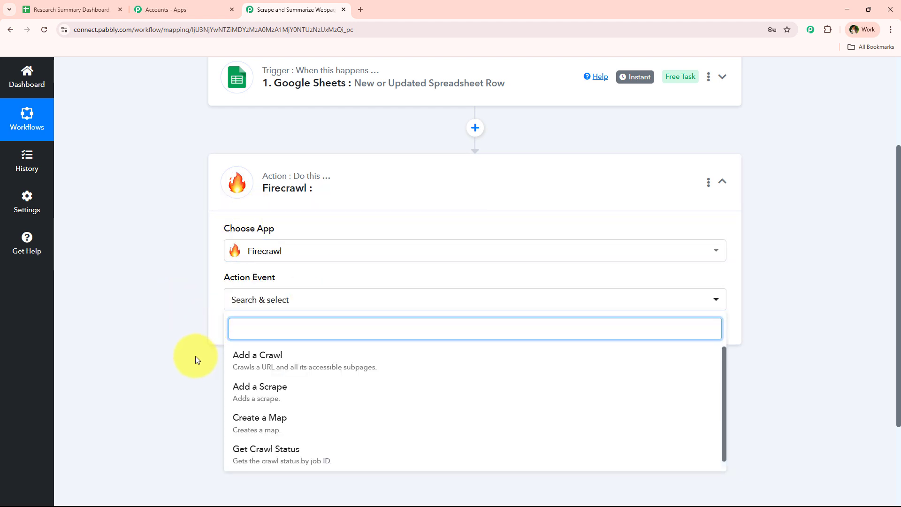
pyautogui.scroll(-1, 198, 381)
pyautogui.click(422, 359)
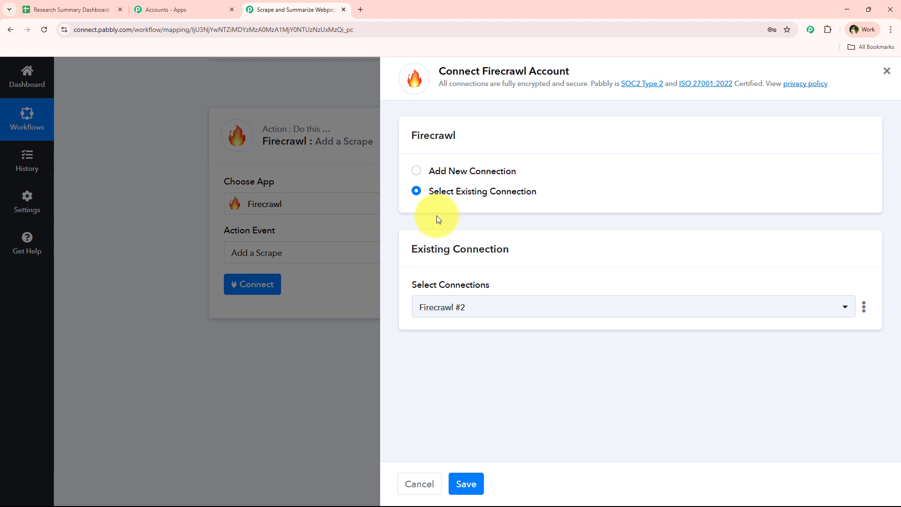
pyautogui.moveTo(487, 66); pyautogui.dragTo(578, 68)
pyautogui.click(578, 69)
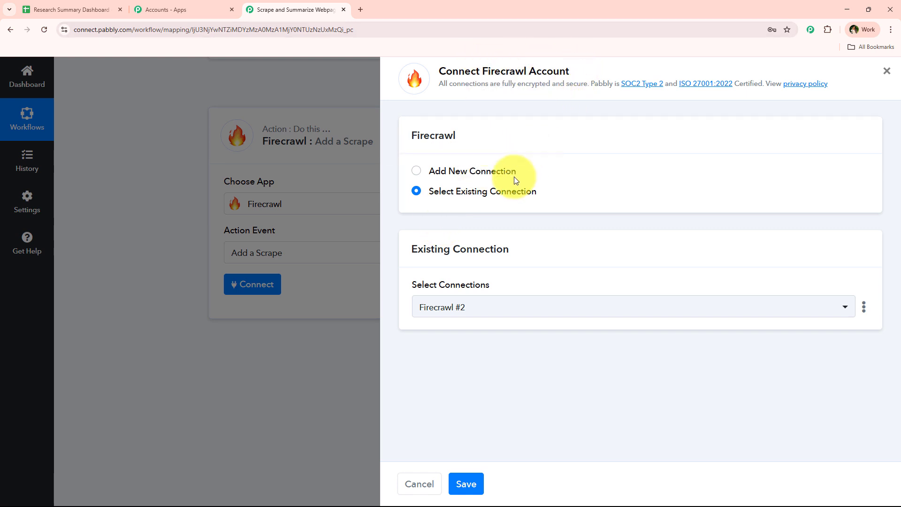
pyautogui.moveTo(431, 196); pyautogui.dragTo(570, 192)
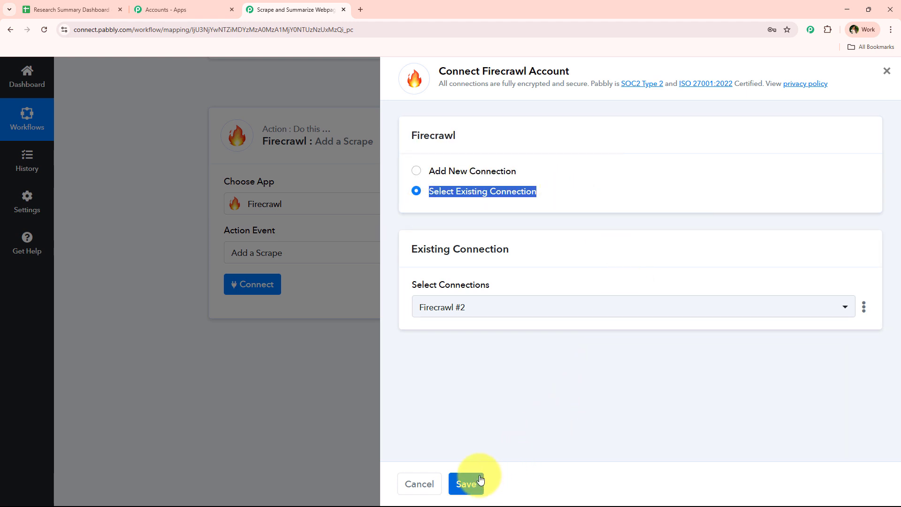
# Choose to add a new connection, open the linked Firecrawl dashboard and copy the Default API key from its API Keys page.
pyautogui.click(506, 171)
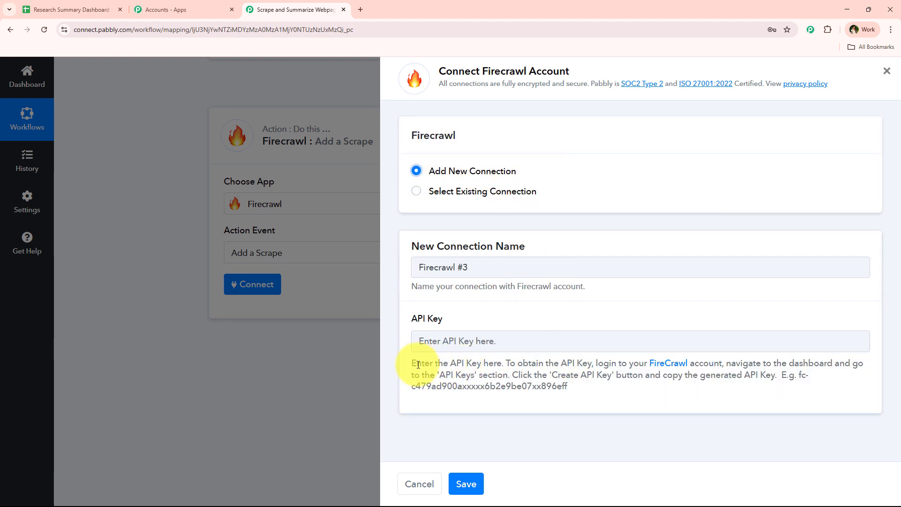
pyautogui.moveTo(418, 365); pyautogui.dragTo(500, 363)
pyautogui.click(500, 363)
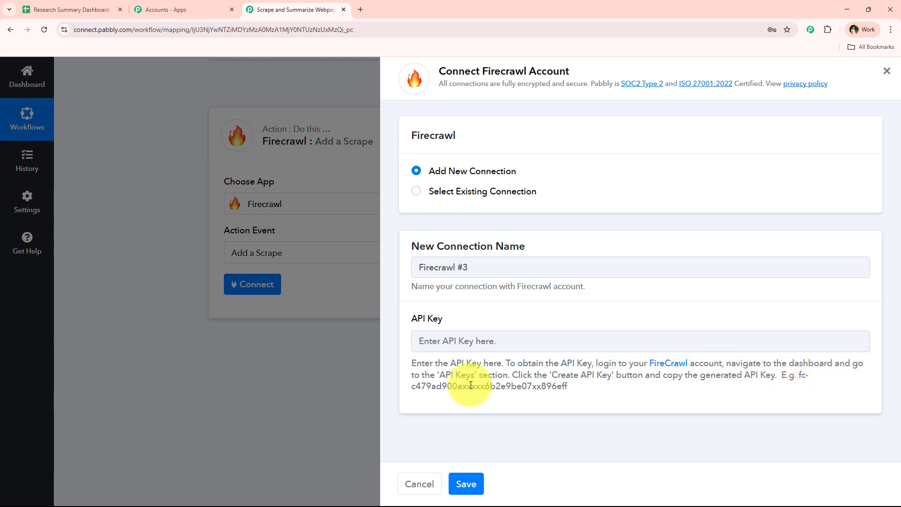
pyautogui.click(656, 363)
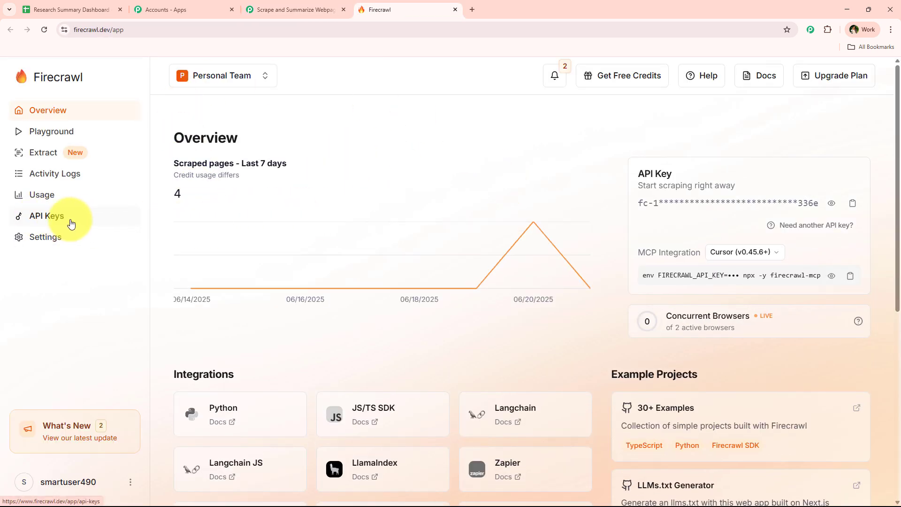
pyautogui.click(88, 224)
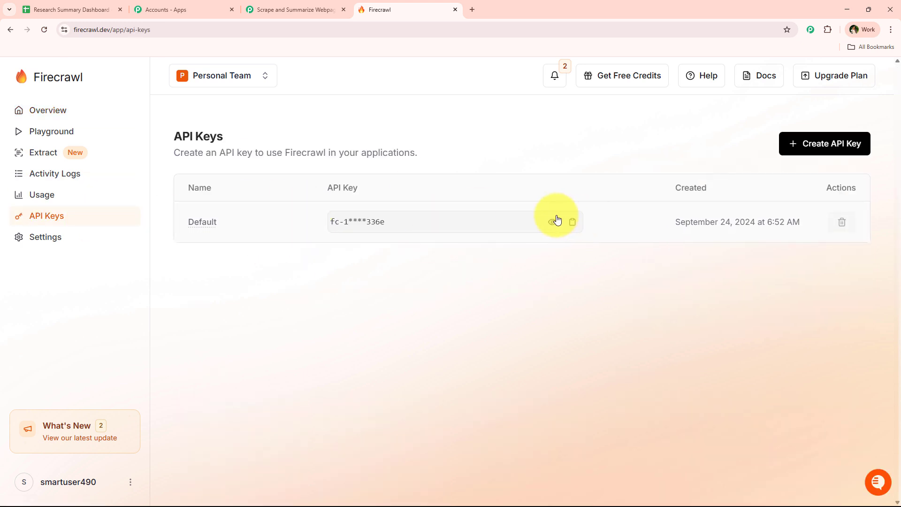
pyautogui.click(573, 222)
# Return to the Pabbly Connect workflow, paste the API key into the new connection Firecrawl #3 and save it.
pyautogui.click(329, 10)
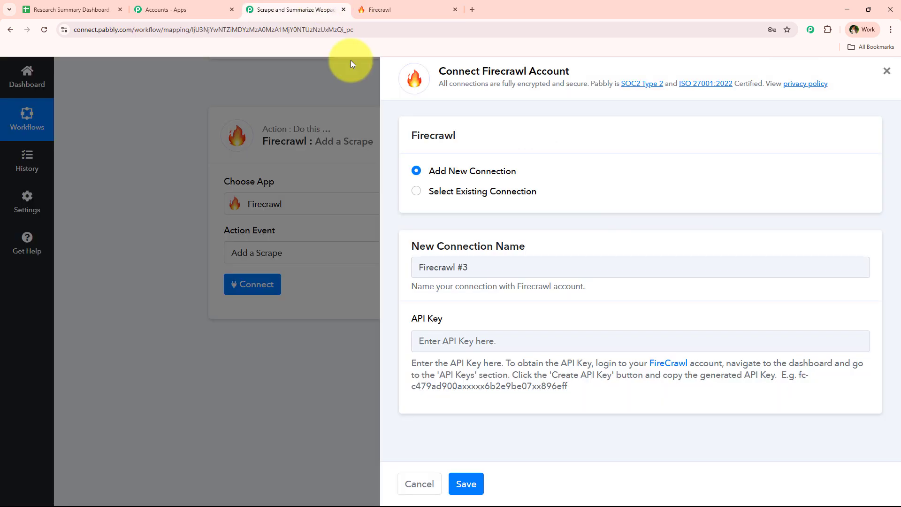
pyautogui.rightClick(462, 339)
pyautogui.click(481, 239)
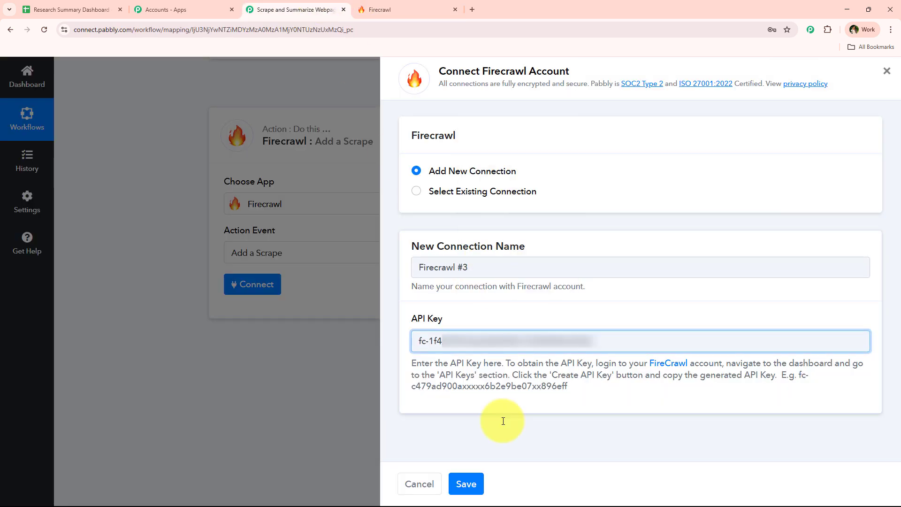
pyautogui.click(466, 483)
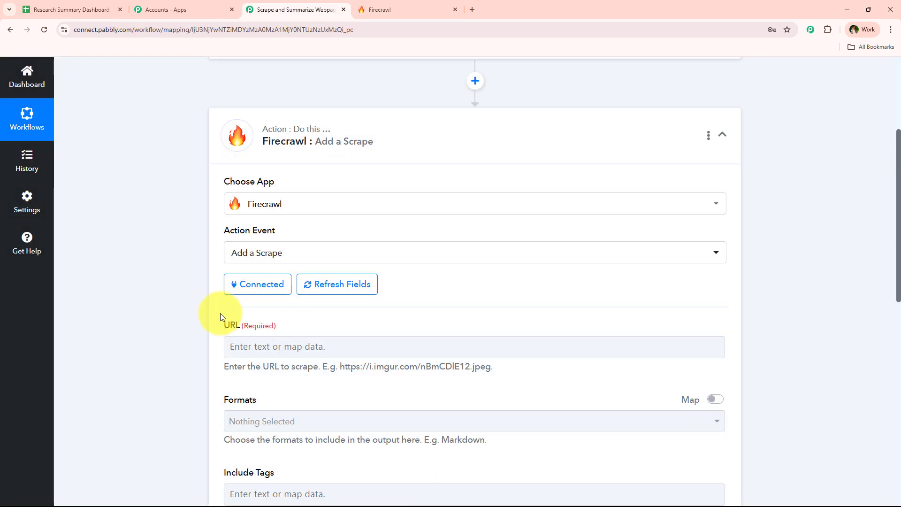
# Read the scrape action's URL field requirements and check the Source URL in the Research Summary Dashboard sheet before returning to the workflow.
pyautogui.scroll(-1, 218, 316)
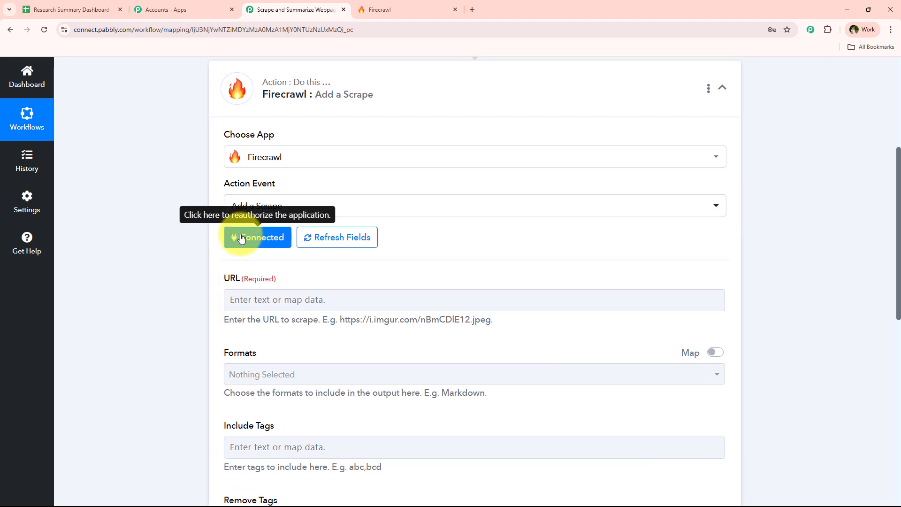
pyautogui.scroll(-3, 170, 279)
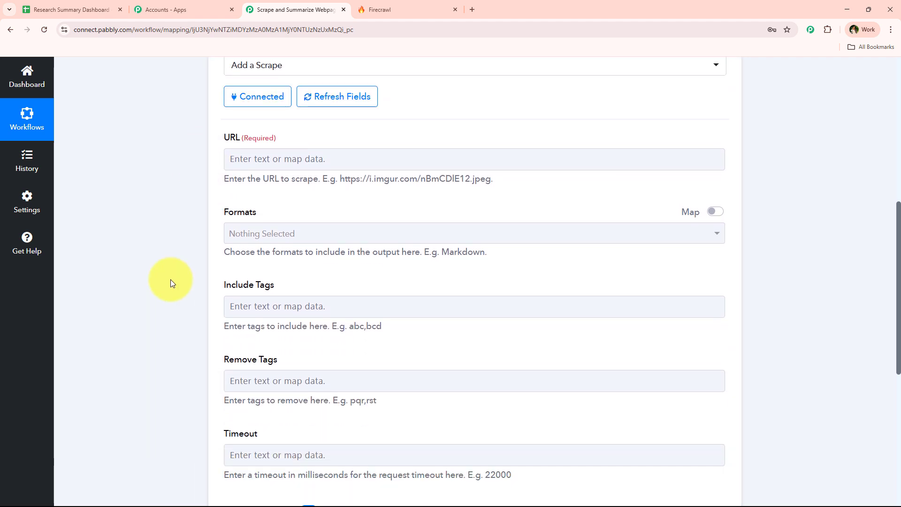
pyautogui.moveTo(291, 182); pyautogui.dragTo(321, 180)
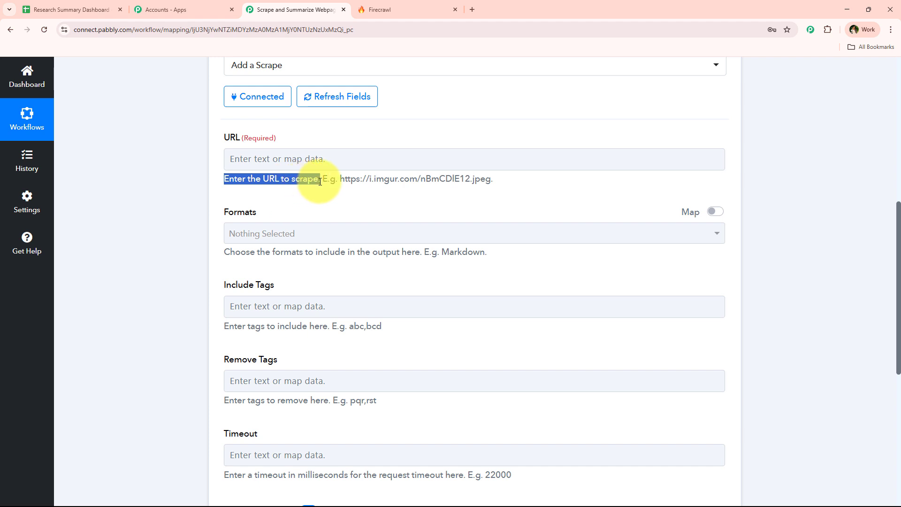
pyautogui.click(194, 201)
pyautogui.click(95, 3)
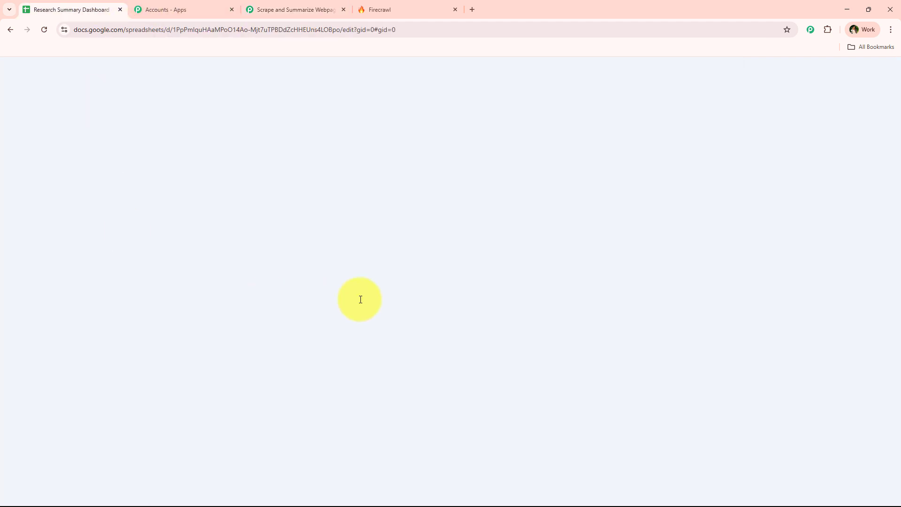
pyautogui.click(373, 365)
pyautogui.click(290, 9)
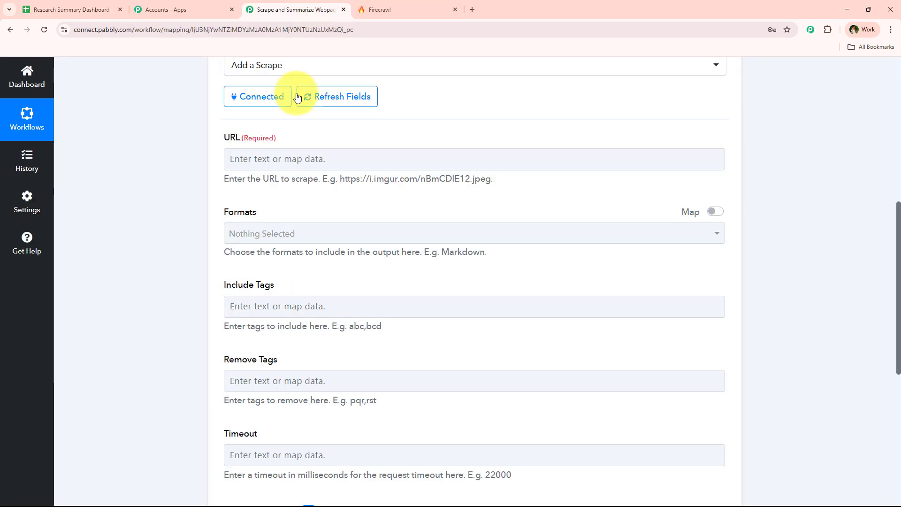
# Map the Source URL from the Google Sheets trigger into the scrape action's required URL field.
pyautogui.click(296, 158)
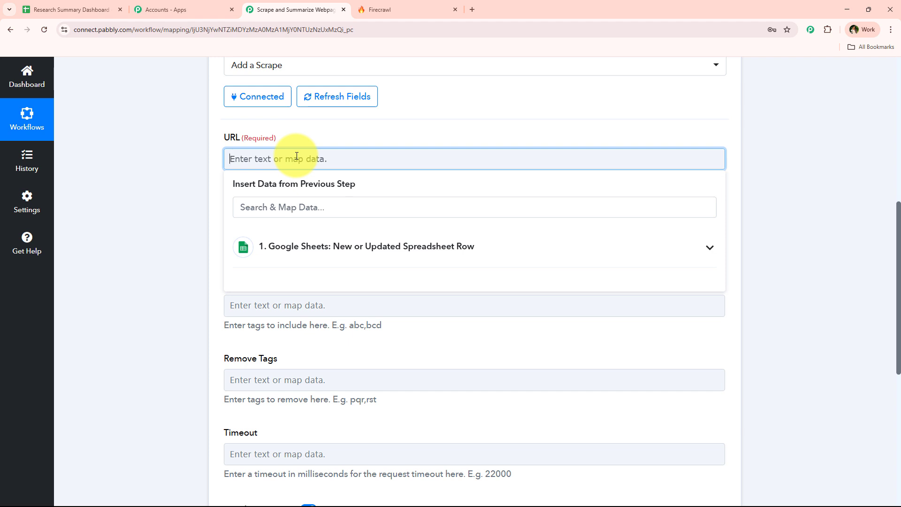
pyautogui.scroll(-1, 251, 243)
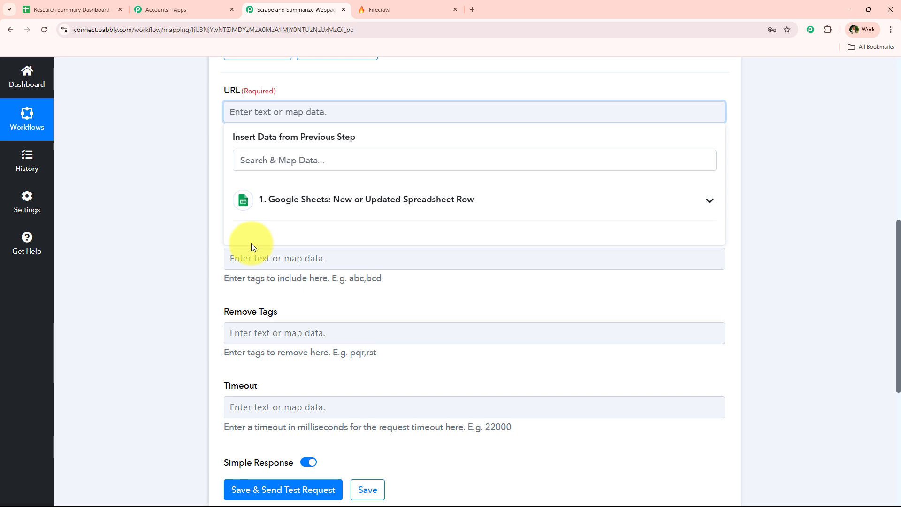
pyautogui.click(263, 205)
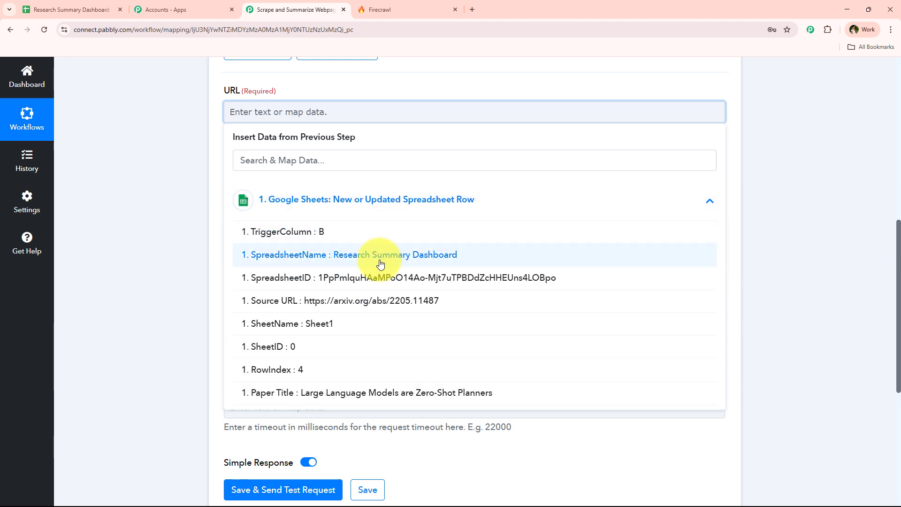
pyautogui.click(334, 312)
pyautogui.click(191, 244)
# Set the scrape output format to Markdown, then save the action and send a test request.
pyautogui.scroll(-1, 201, 242)
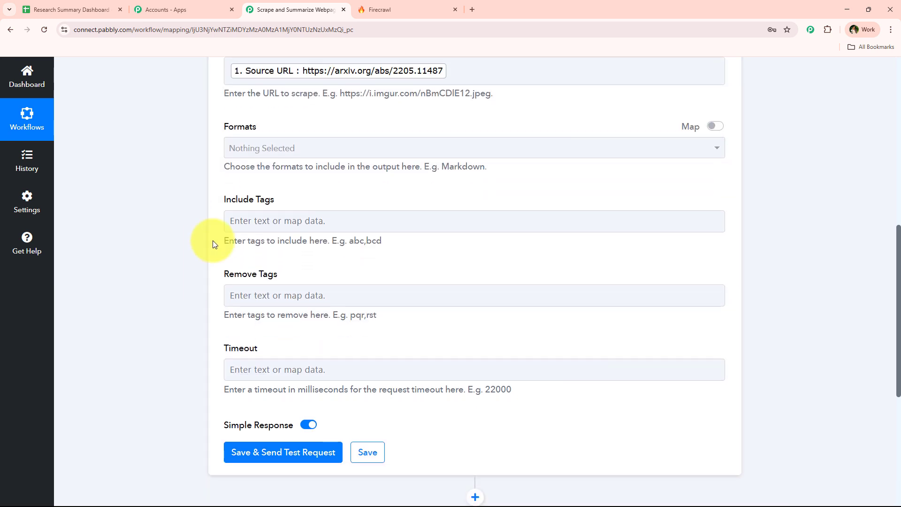
pyautogui.click(286, 146)
pyautogui.click(277, 201)
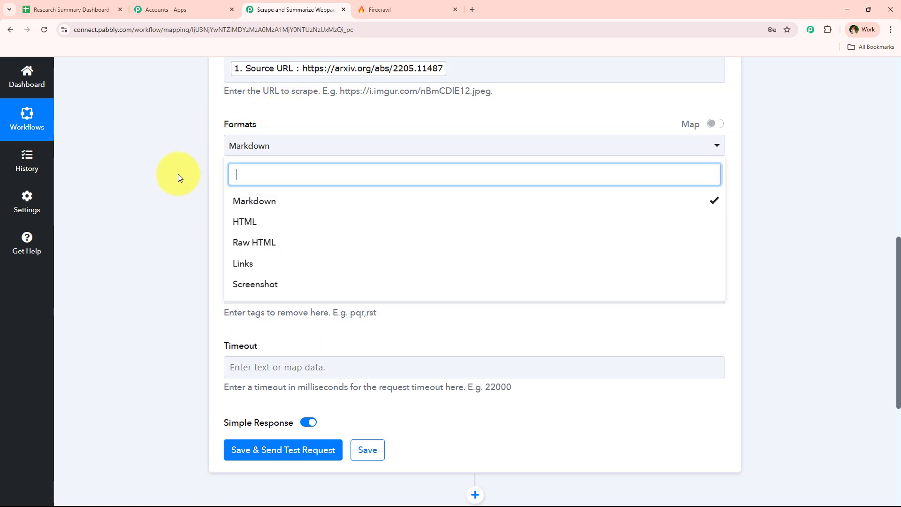
pyautogui.click(179, 177)
pyautogui.scroll(-1, 190, 247)
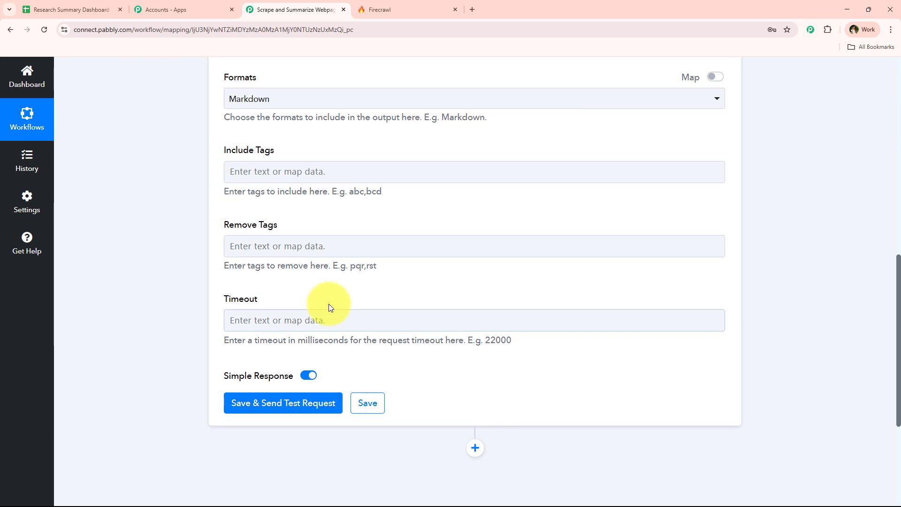
pyautogui.scroll(-2, 330, 296)
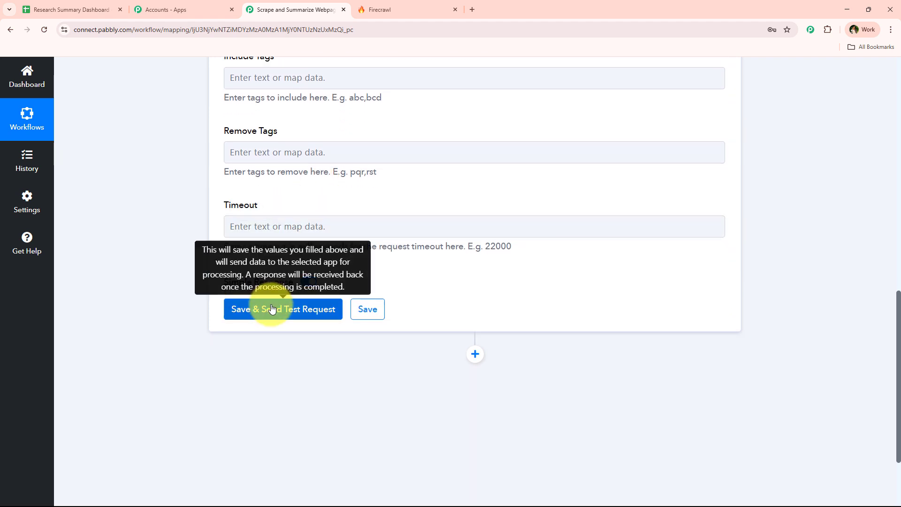
pyautogui.click(272, 308)
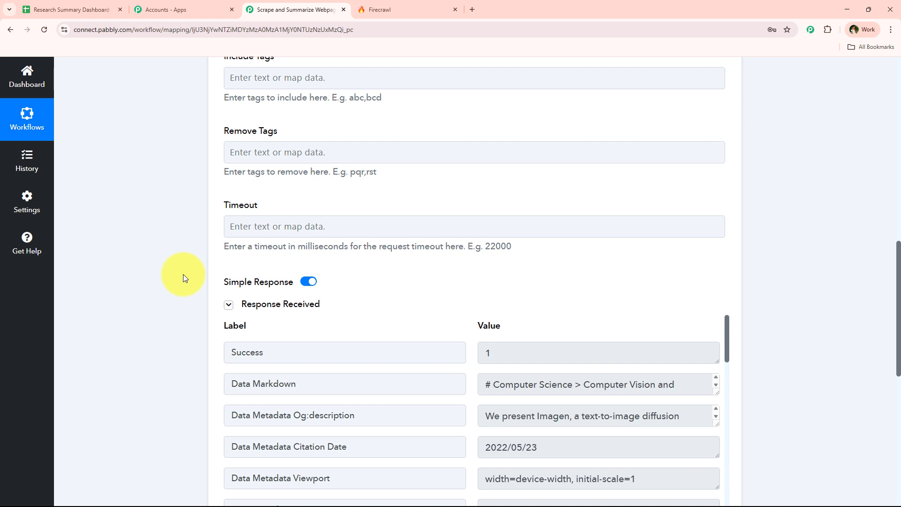
# Examine the Data Markdown value in the received scrape response, enlarging its box to read the page content.
pyautogui.scroll(-2, 349, 252)
pyautogui.scroll(-1, 348, 244)
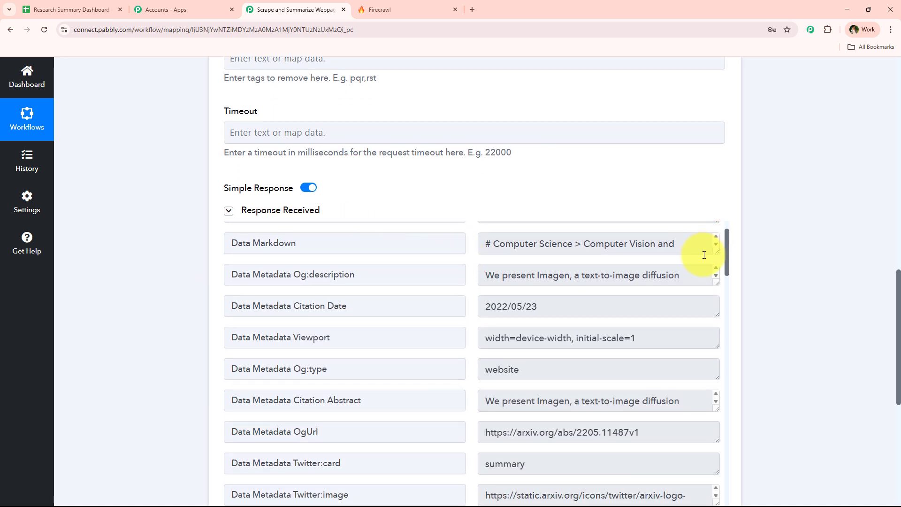
pyautogui.moveTo(711, 254); pyautogui.dragTo(697, 415)
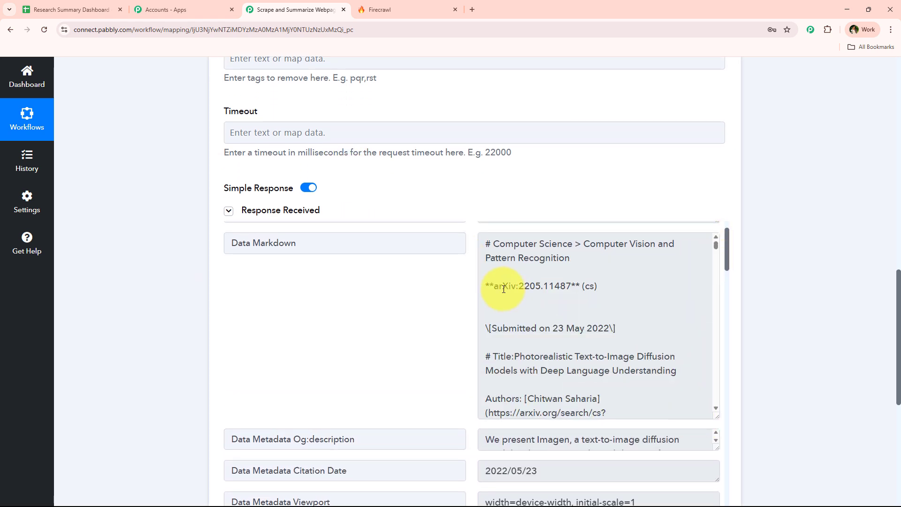
pyautogui.scroll(-2, 523, 287)
pyautogui.scroll(-10, 523, 288)
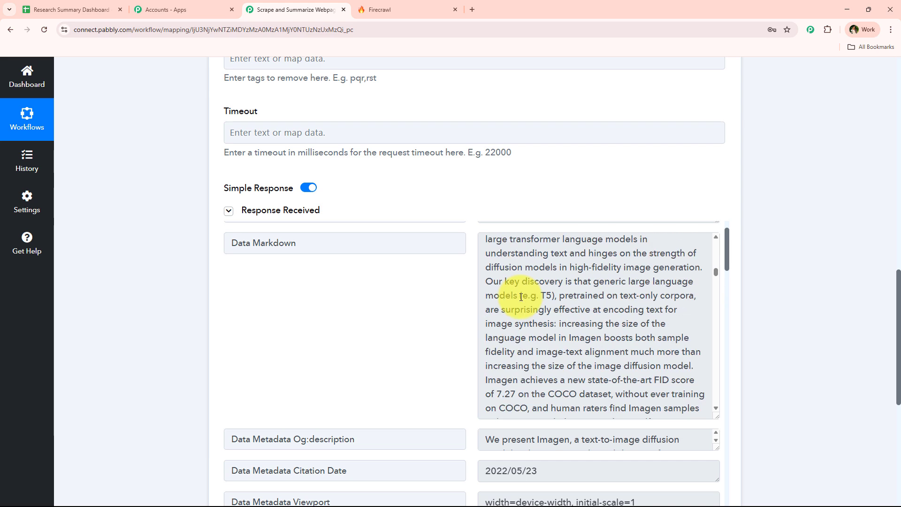
pyautogui.scroll(-10, 520, 297)
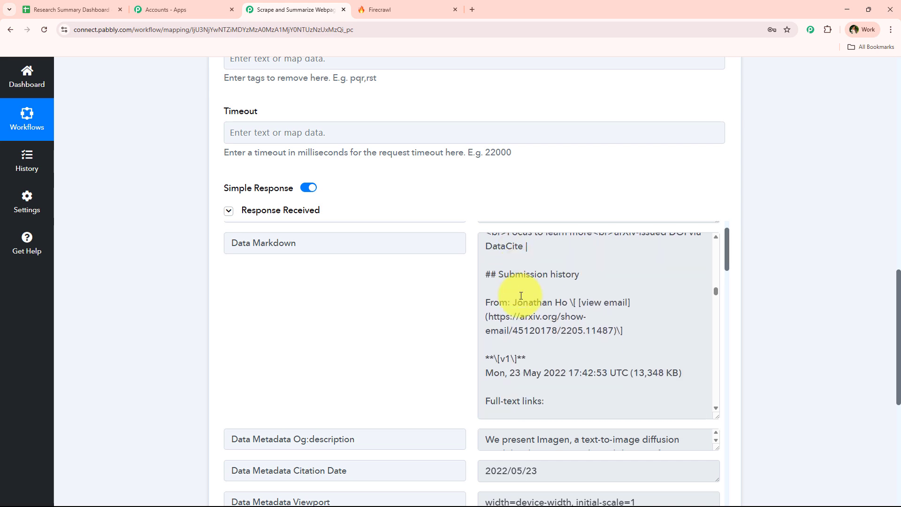
pyautogui.scroll(-3, 558, 309)
pyautogui.scroll(-10, 174, 291)
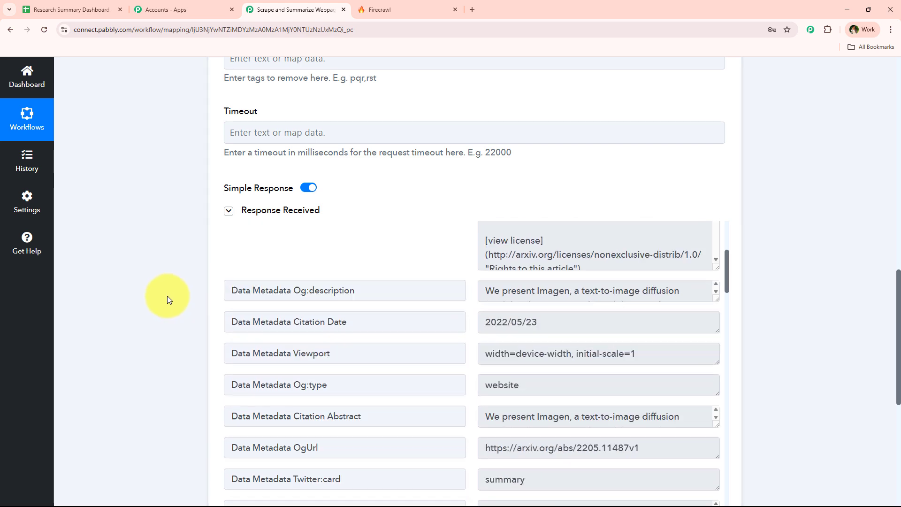
# Add OpenAI (ChatGPT, DALL-E, Whisper) as the next workflow action with ChatGPT as its action event.
pyautogui.scroll(-1, 172, 305)
pyautogui.click(475, 388)
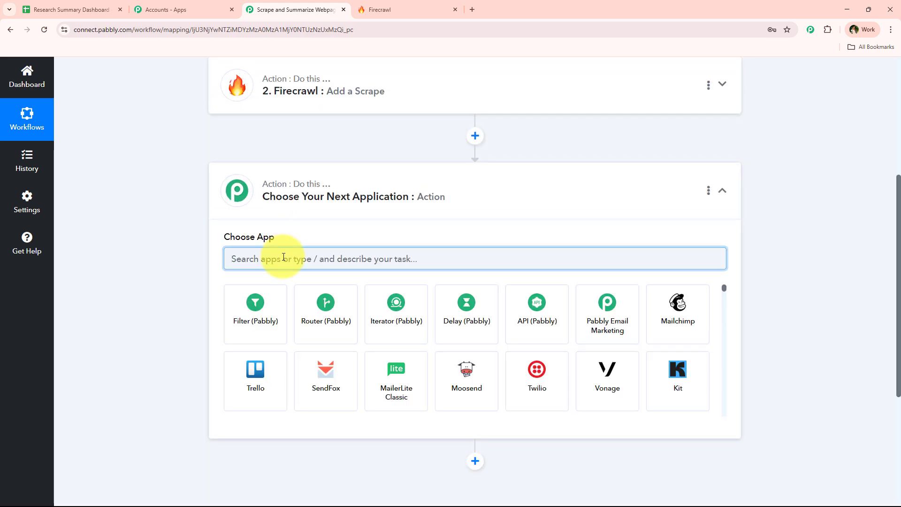
pyautogui.write('Ope')
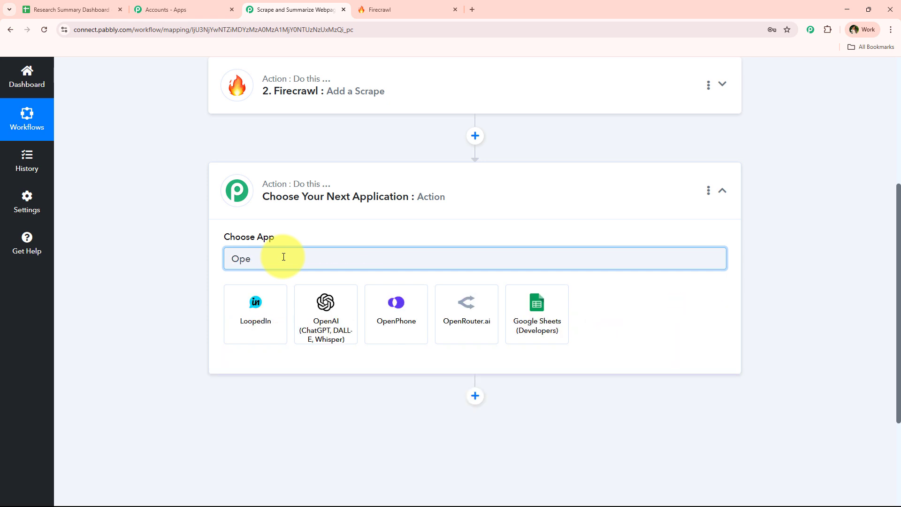
pyautogui.click(303, 319)
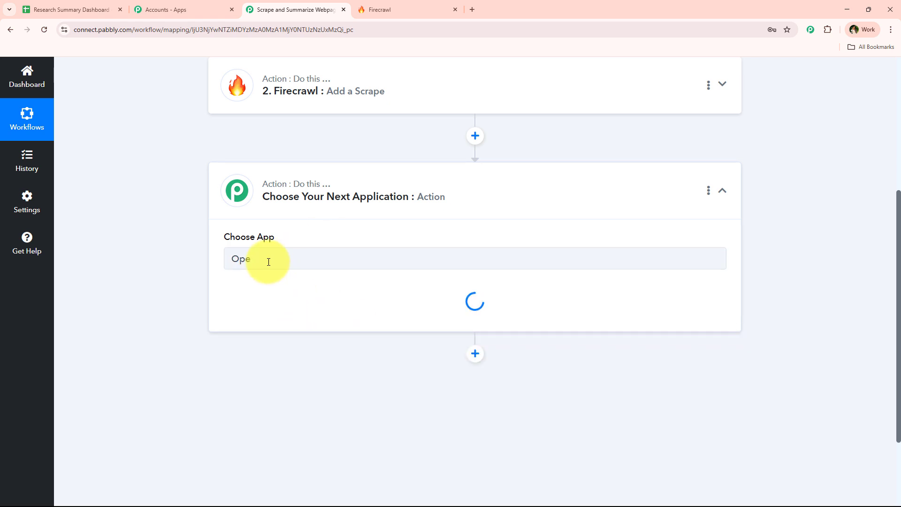
pyautogui.click(358, 310)
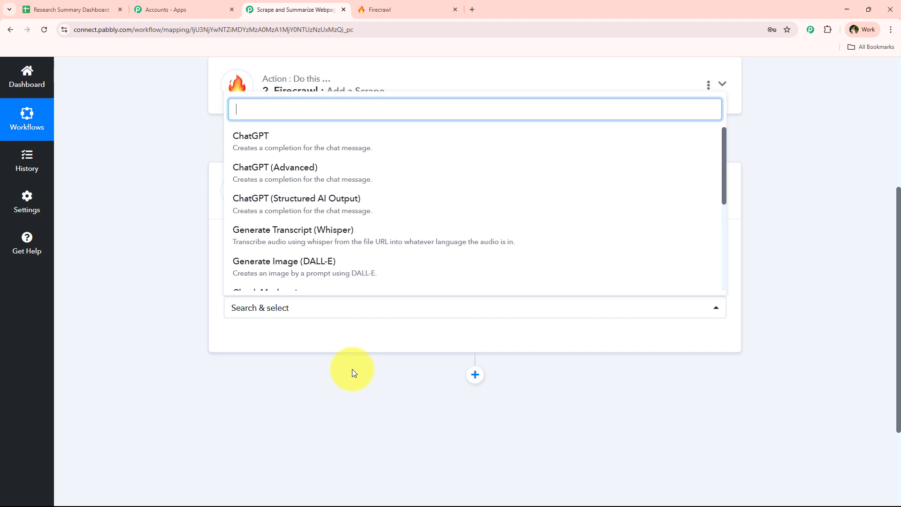
pyautogui.click(321, 141)
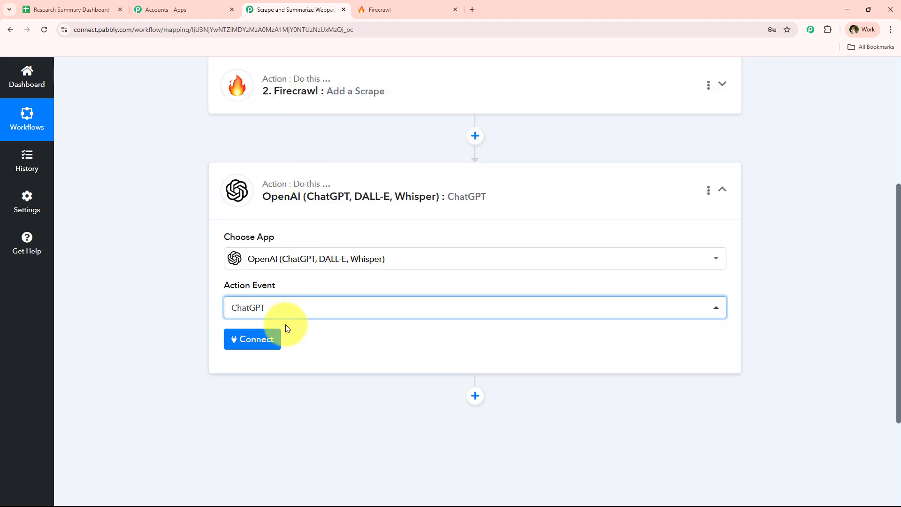
# Start connecting the OpenAI account and choose to add a new connection.
pyautogui.click(229, 338)
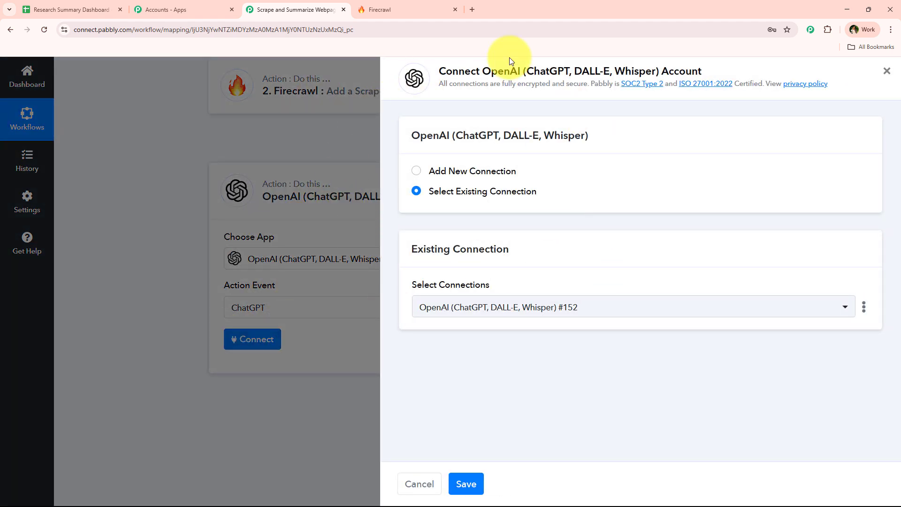
pyautogui.moveTo(483, 71); pyautogui.dragTo(483, 147)
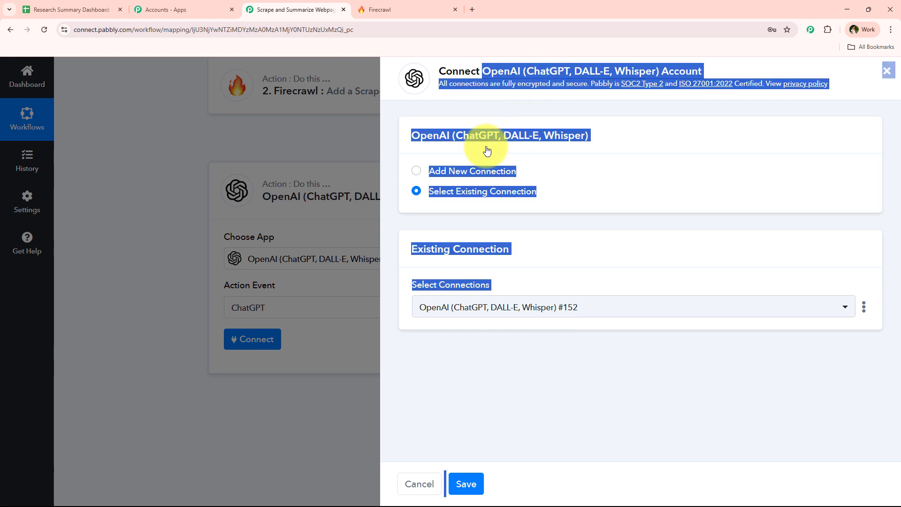
pyautogui.click(502, 178)
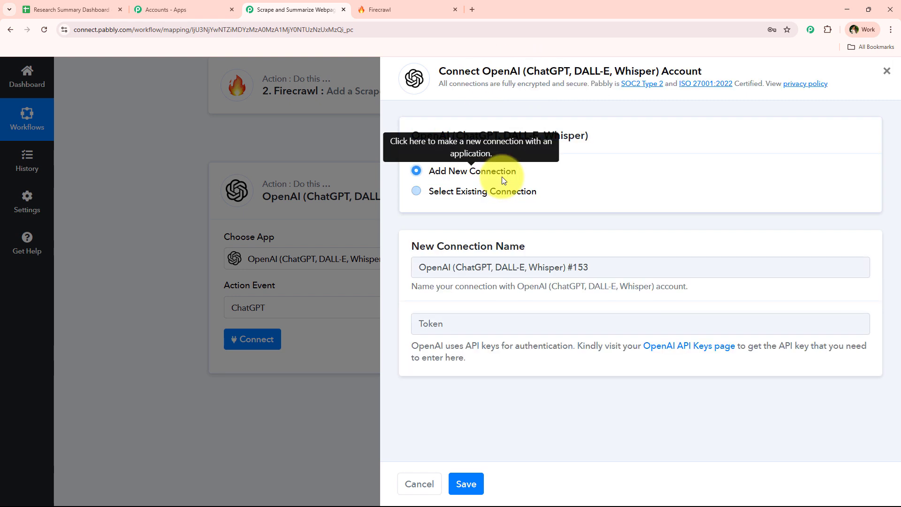
# View the linked OpenAI API keys page and its form for creating a secret key, then return to the workflow without creating one.
pyautogui.click(668, 352)
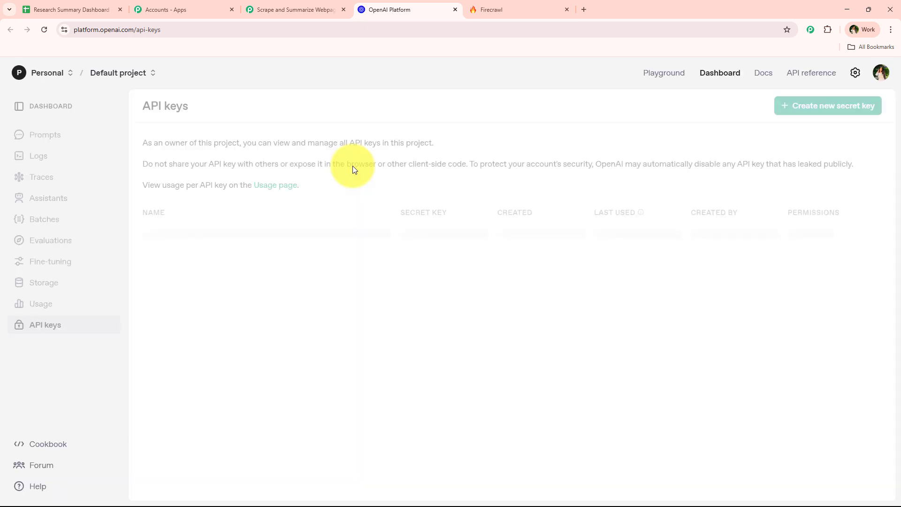
pyautogui.click(822, 106)
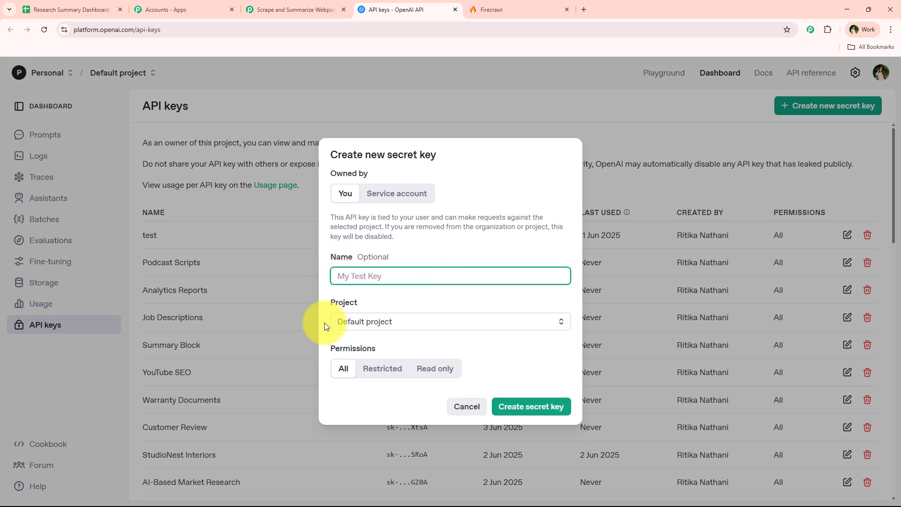
pyautogui.click(457, 408)
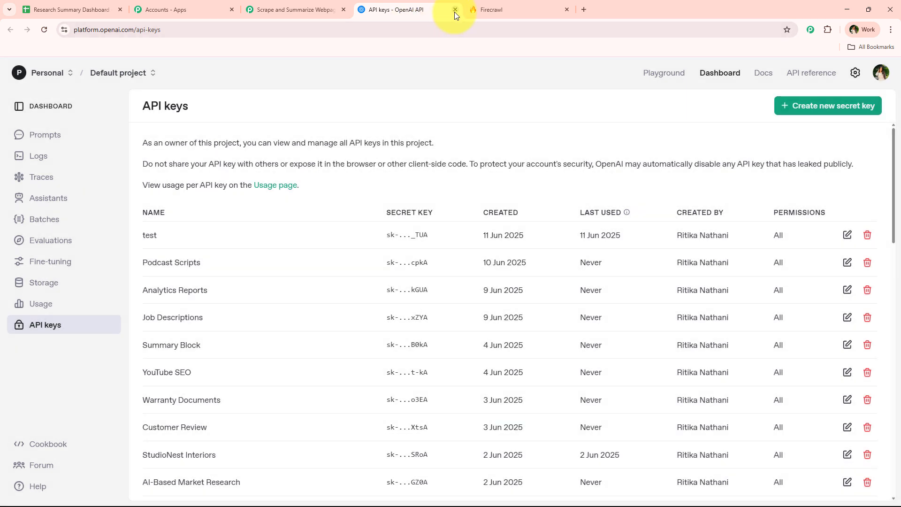
pyautogui.click(454, 9)
# Paste the OpenAI API key into the new connection's Token field and save the connection.
pyautogui.rightClick(477, 322)
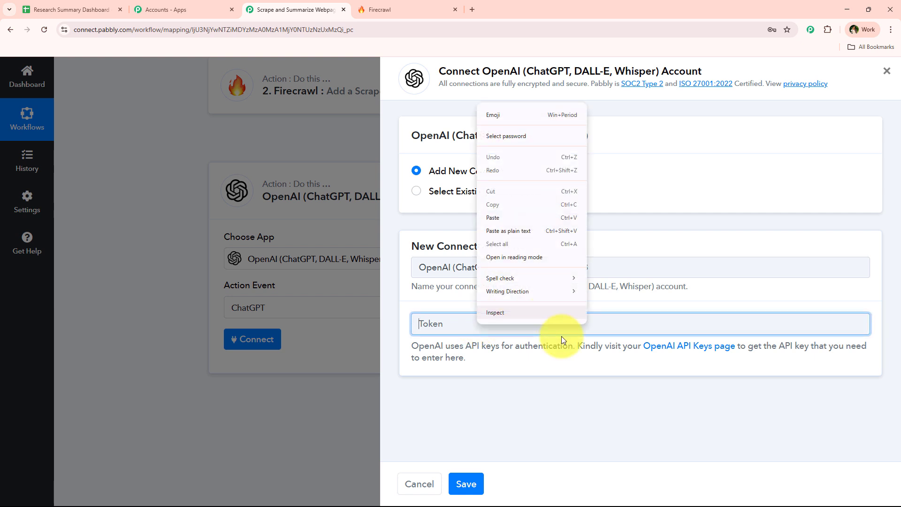
pyautogui.click(533, 329)
pyautogui.click(509, 378)
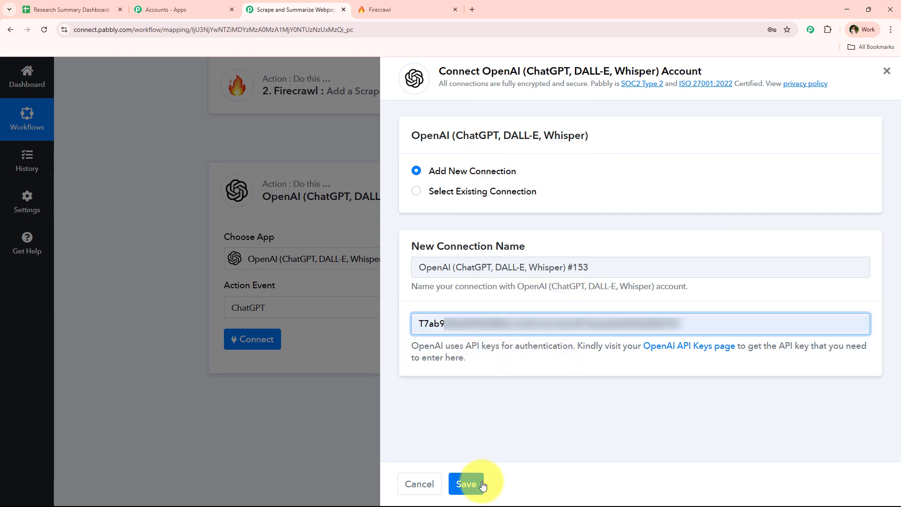
pyautogui.click(483, 486)
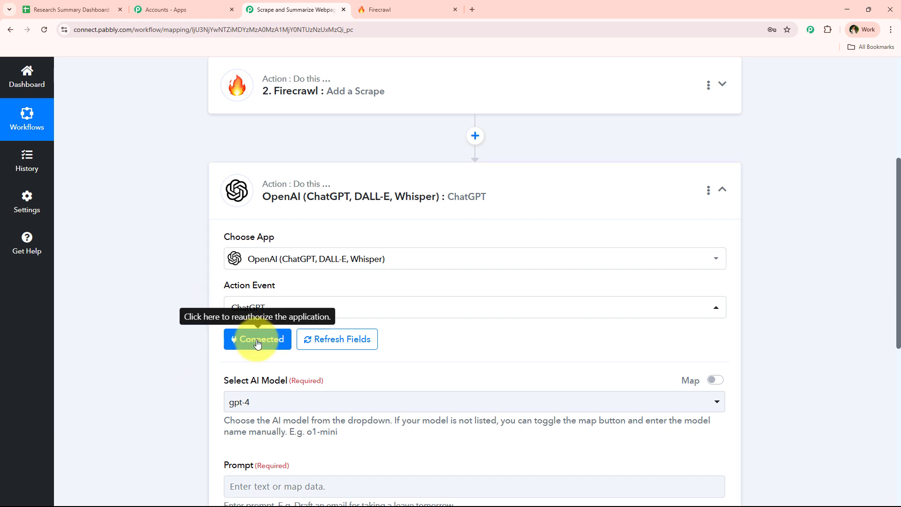
# Review the AI models available for the ChatGPT action, leaving gpt-4 selected.
pyautogui.scroll(-2, 224, 232)
pyautogui.scroll(-3, 210, 232)
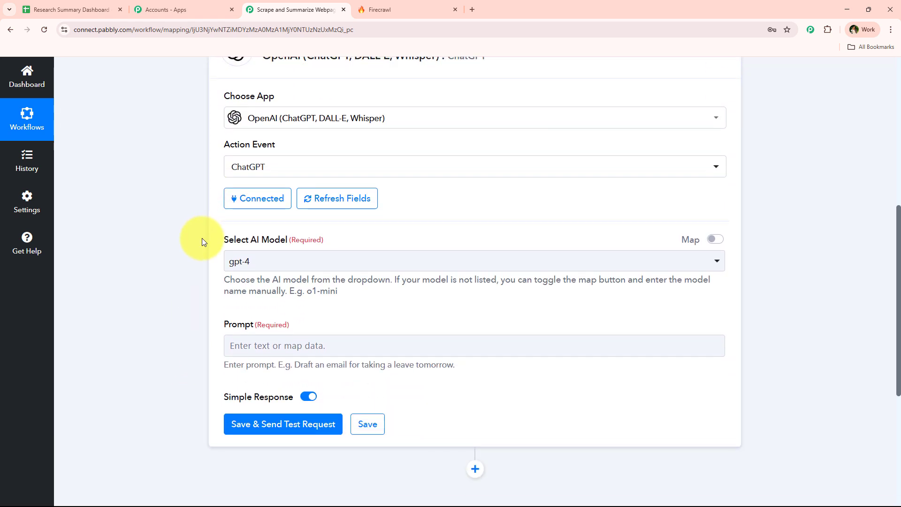
pyautogui.click(337, 167)
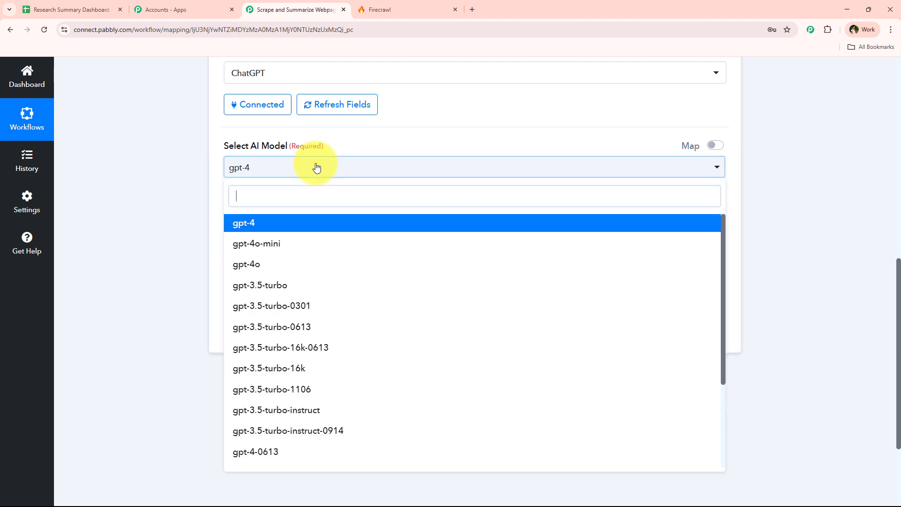
pyautogui.click(193, 229)
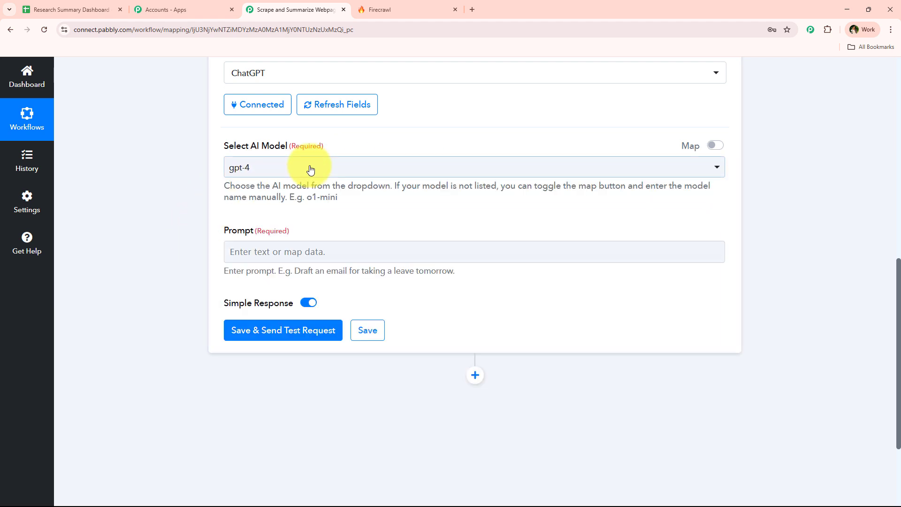
pyautogui.click(257, 169)
pyautogui.click(211, 218)
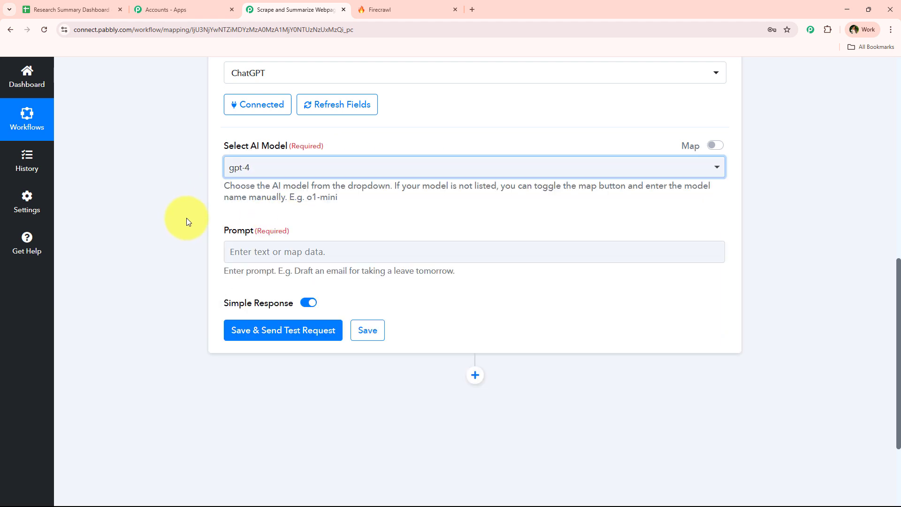
pyautogui.scroll(-1, 184, 219)
pyautogui.scroll(1, 184, 221)
pyautogui.click(184, 216)
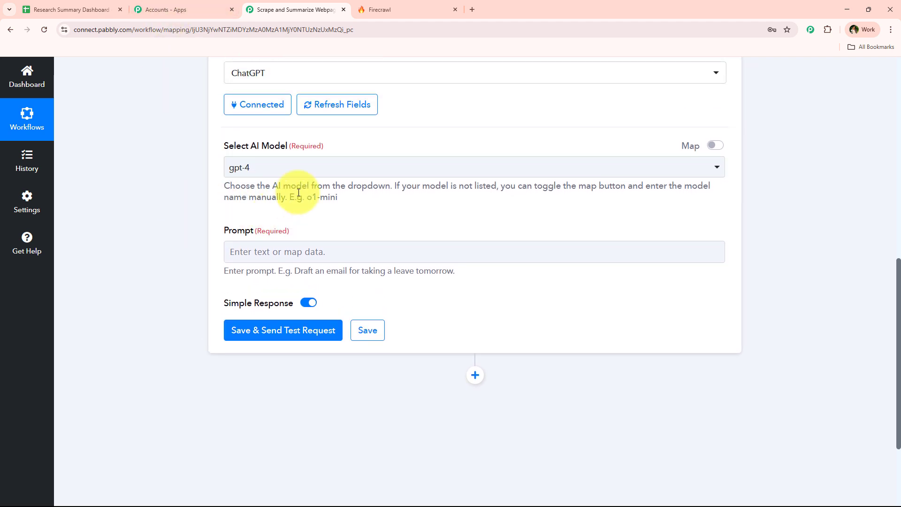
# Enter a prompt requesting a concise plain-text summary of the Markdown web page content without special characters, with a blank line before "Here is the content:".
pyautogui.scroll(-1, 282, 199)
pyautogui.scroll(-1, 322, 198)
pyautogui.click(315, 153)
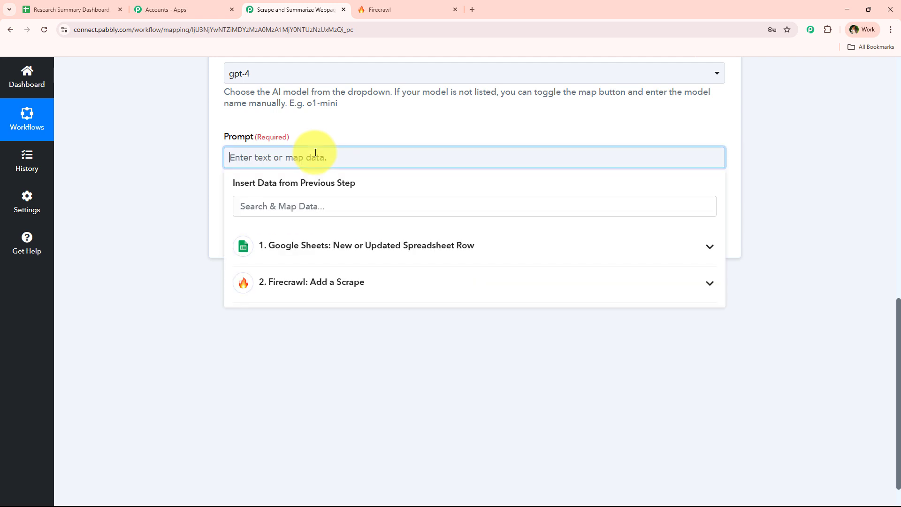
pyautogui.write('You are an AI assistant. Summarize the following web page content that is provided in Markdown format.Do not include any special characters like #, *, in the output. Just return a plain text summary in clear, concise language. Focus only on the key points, main topics, and relevant information from the page.Here is the content:')
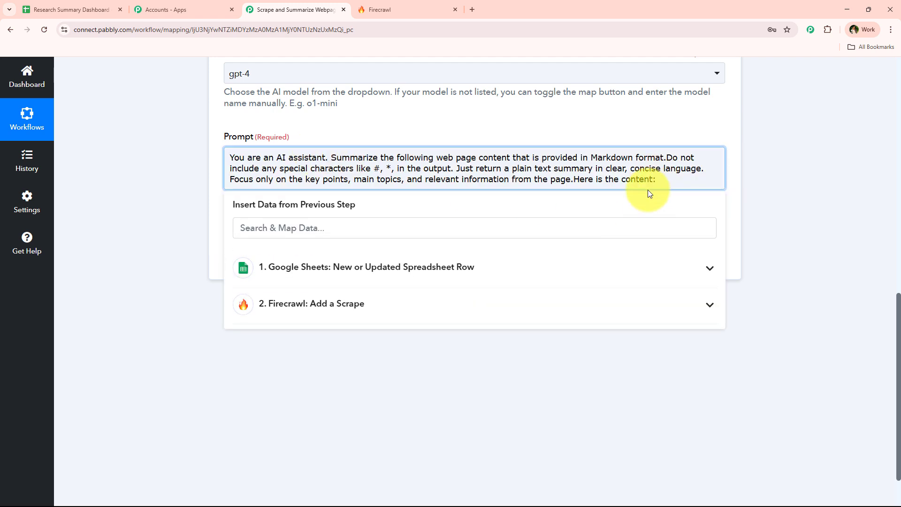
pyautogui.click(574, 179)
pyautogui.press('Return')
pyautogui.press('Return')
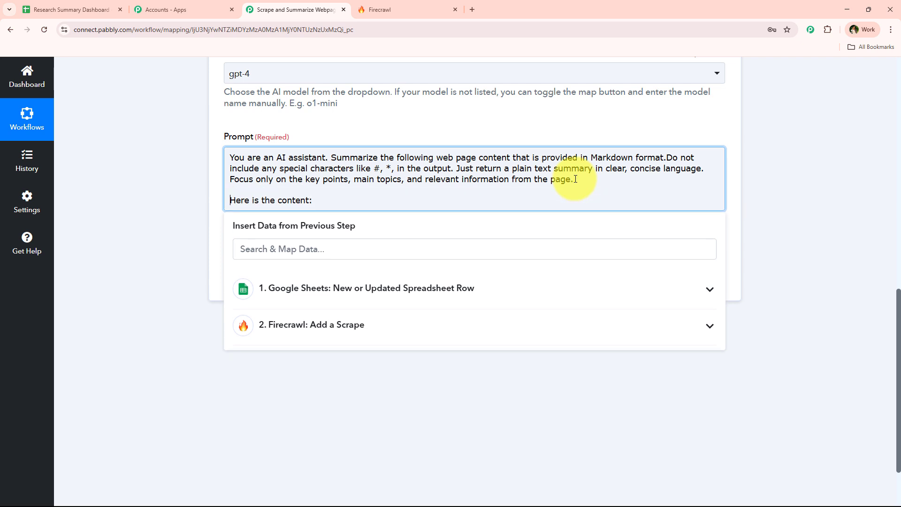
# Insert a blank line in the prompt before the sentence starting "Do not include any special characters".
pyautogui.click(665, 158)
pyautogui.press('Return')
pyautogui.press('Return')
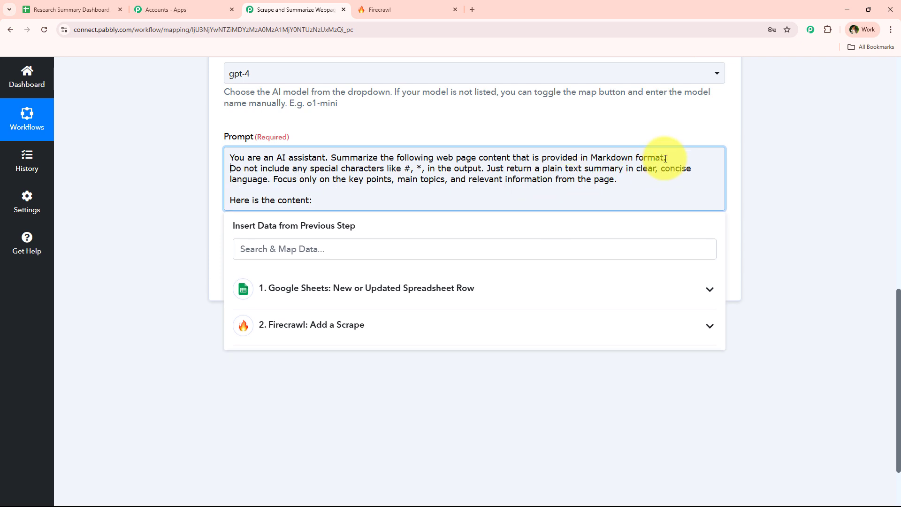
# Map Firecrawl's Data Markdown after "Here is the content:" in the prompt, and save the ChatGPT action with a test request.
pyautogui.click(356, 214)
pyautogui.click(341, 362)
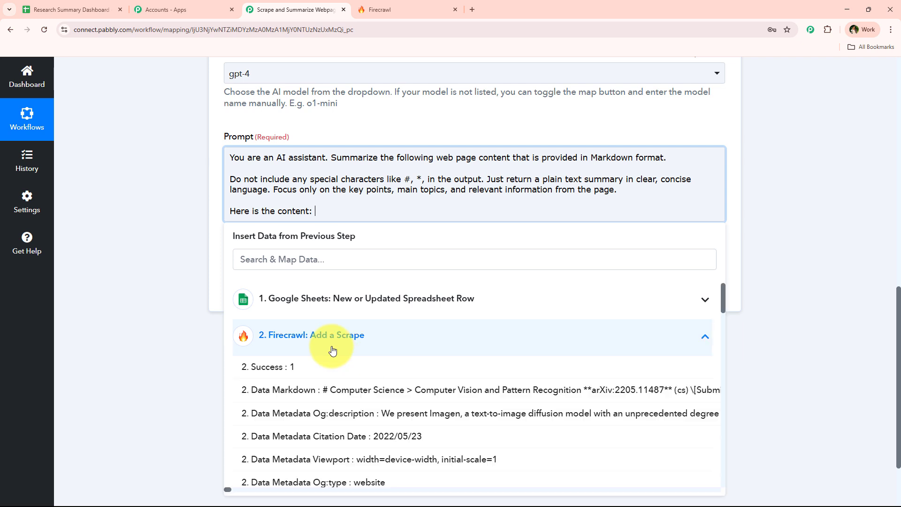
pyautogui.click(326, 394)
pyautogui.click(253, 388)
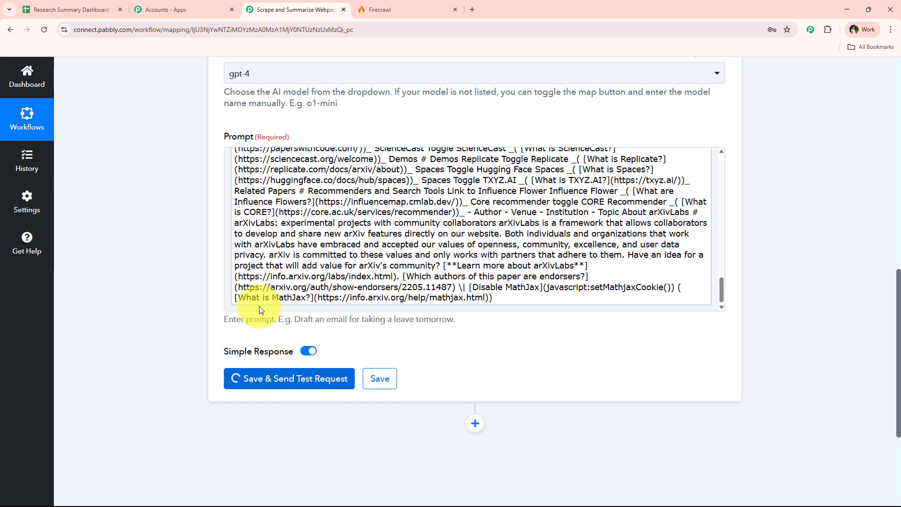
# Examine the ChatGPT test response, enlarging the Choices 0 Message Content value to read the full summary.
pyautogui.scroll(-3, 145, 204)
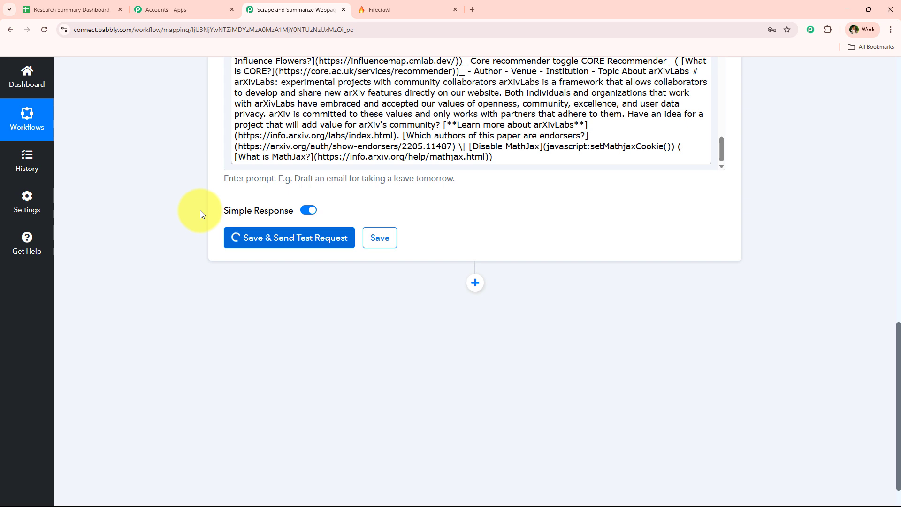
pyautogui.scroll(3, 231, 258)
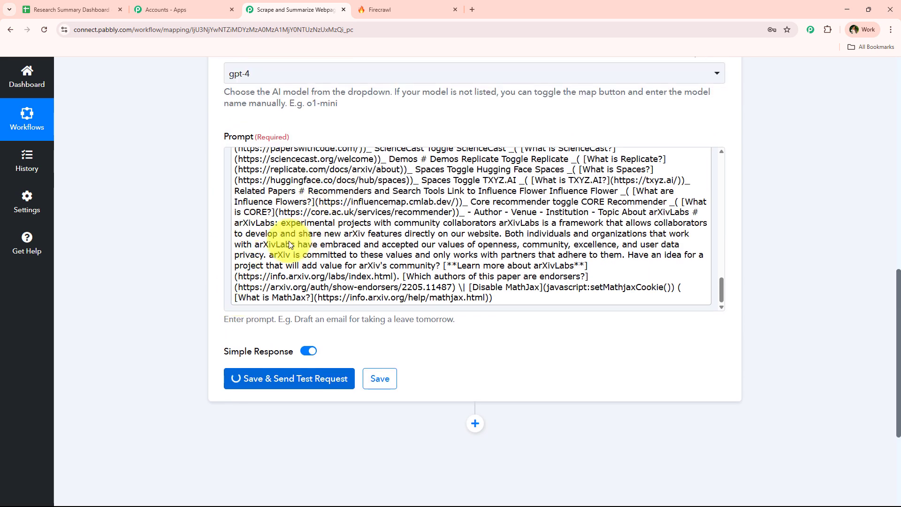
pyautogui.scroll(-5, 288, 255)
pyautogui.scroll(-5, 364, 342)
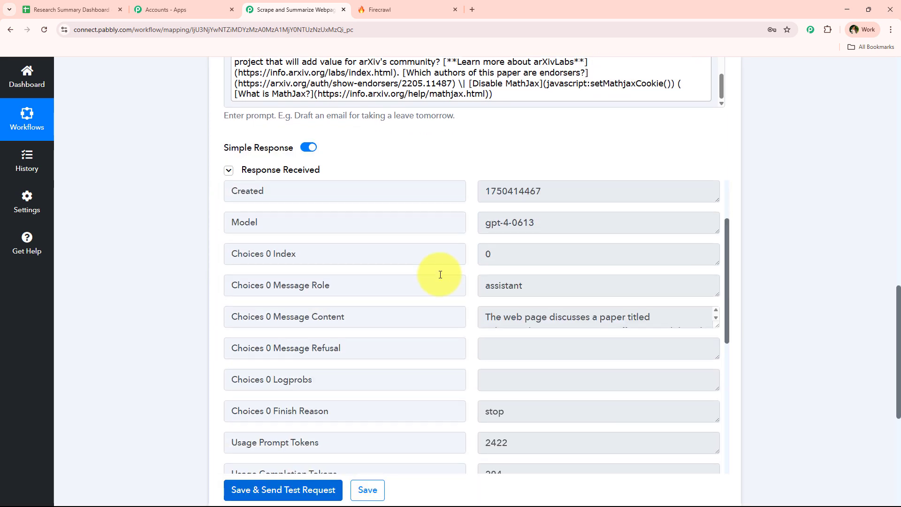
pyautogui.moveTo(713, 226); pyautogui.dragTo(680, 416)
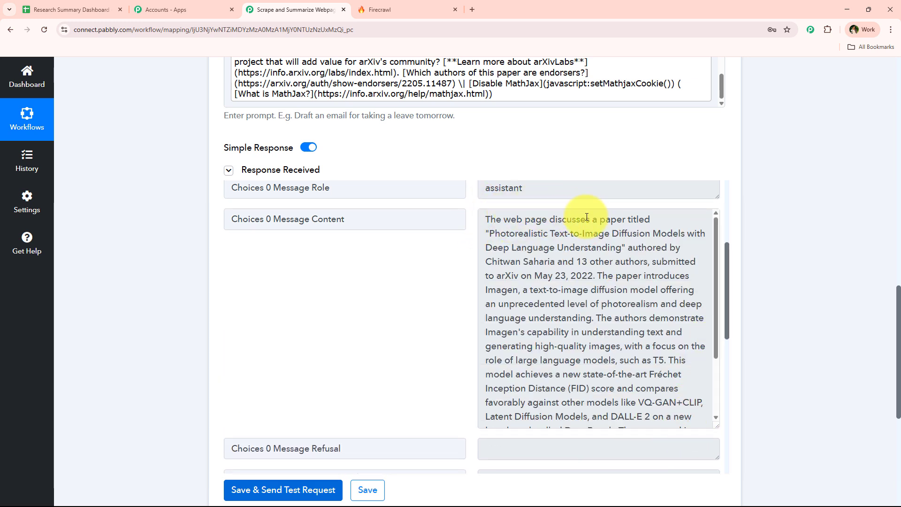
pyautogui.moveTo(502, 236); pyautogui.dragTo(702, 233)
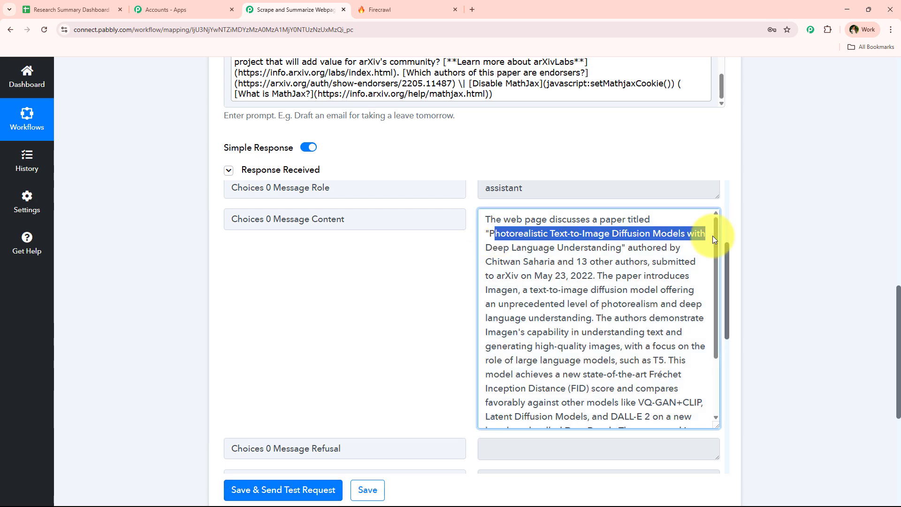
pyautogui.click(592, 262)
pyautogui.scroll(-5, 581, 319)
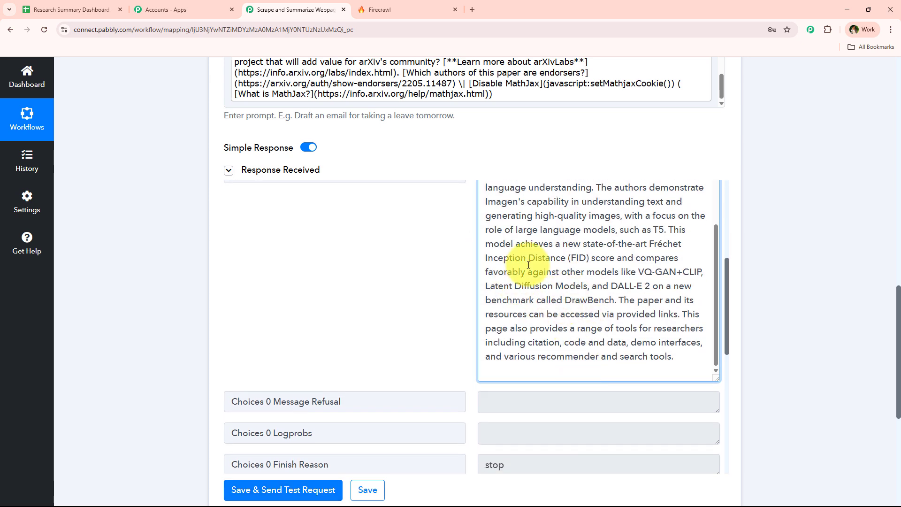
pyautogui.scroll(-3, 748, 282)
pyautogui.scroll(-2, 748, 281)
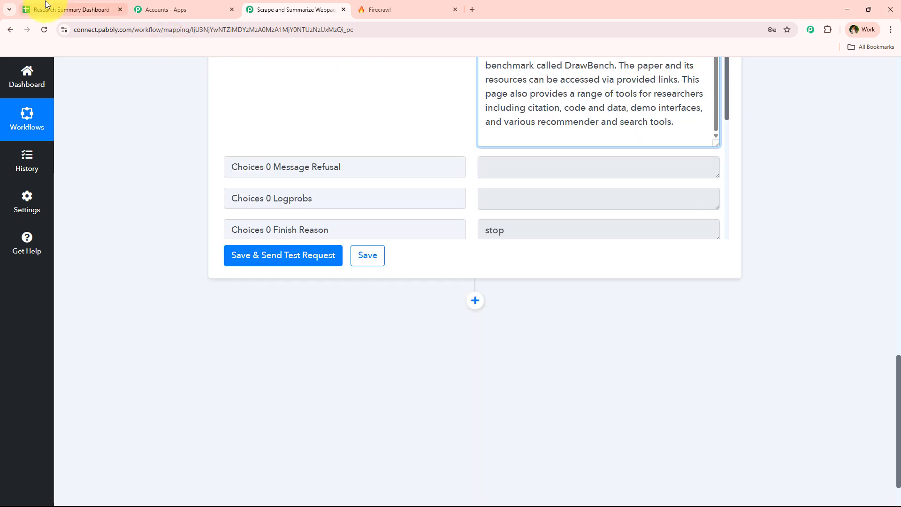
# Add a Google Sheets action after the ChatGPT step with Update Cell Value as its action event.
pyautogui.click(475, 303)
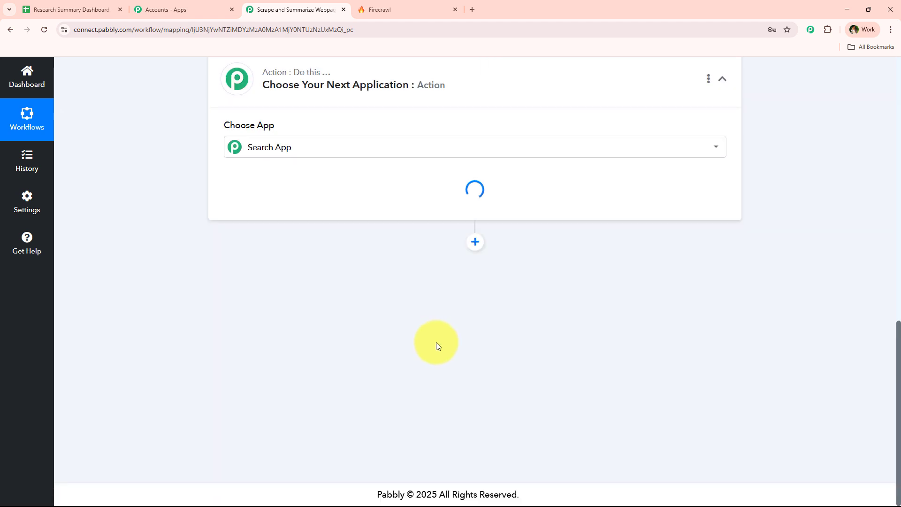
pyautogui.write('shee')
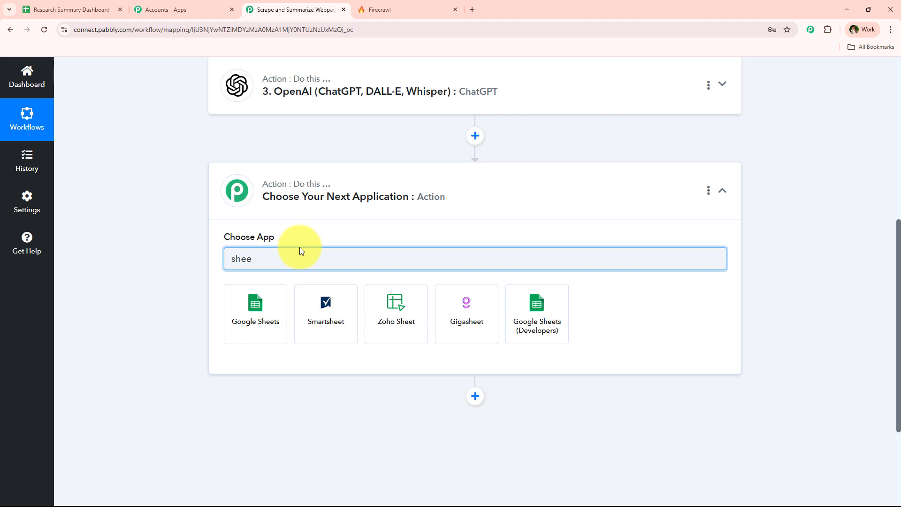
pyautogui.click(236, 335)
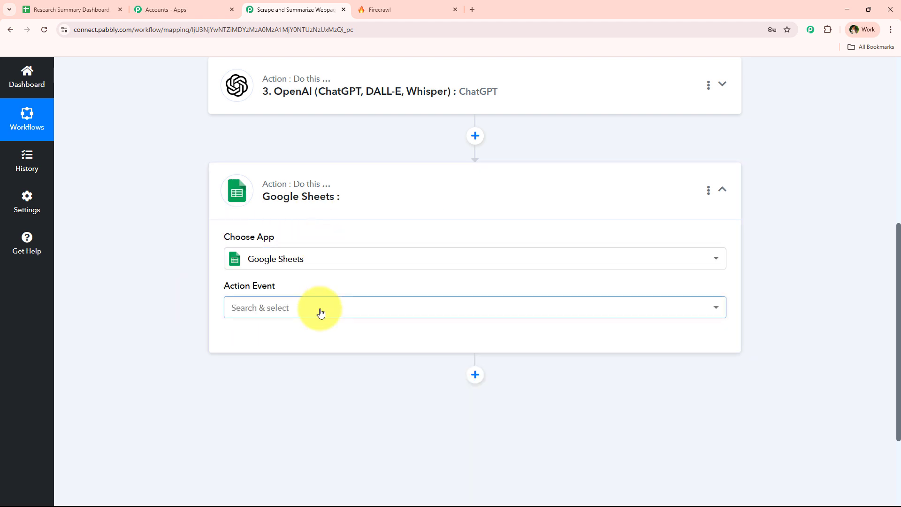
pyautogui.click(317, 309)
pyautogui.write('cell')
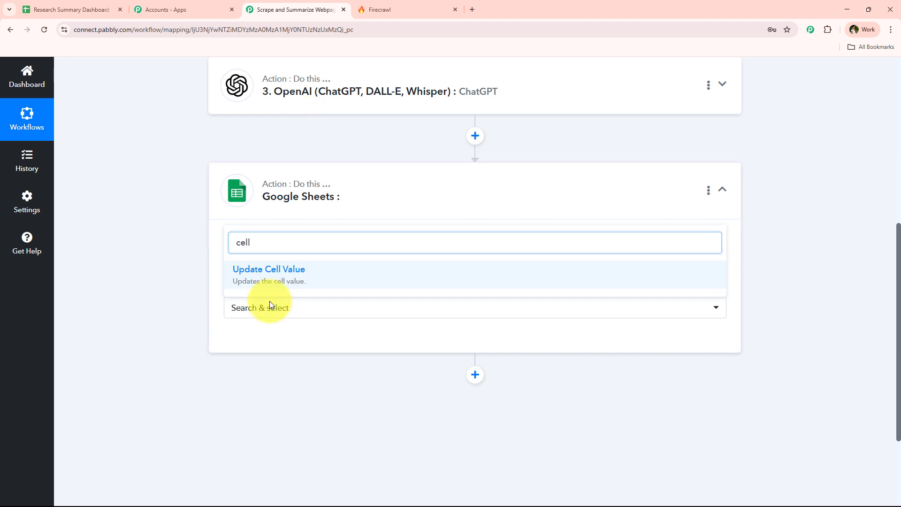
pyautogui.click(269, 274)
# Connect the Google Sheets action using the existing connection Google Sheets #156.
pyautogui.click(258, 338)
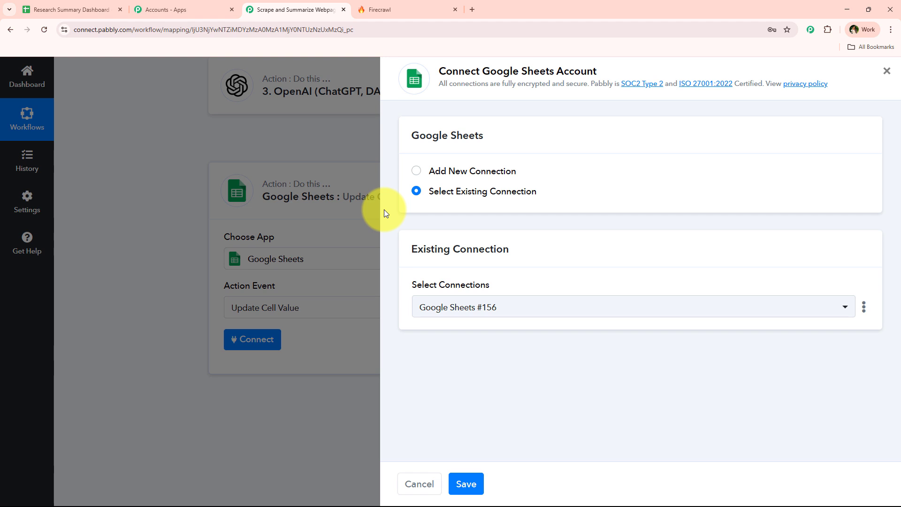
pyautogui.click(475, 172)
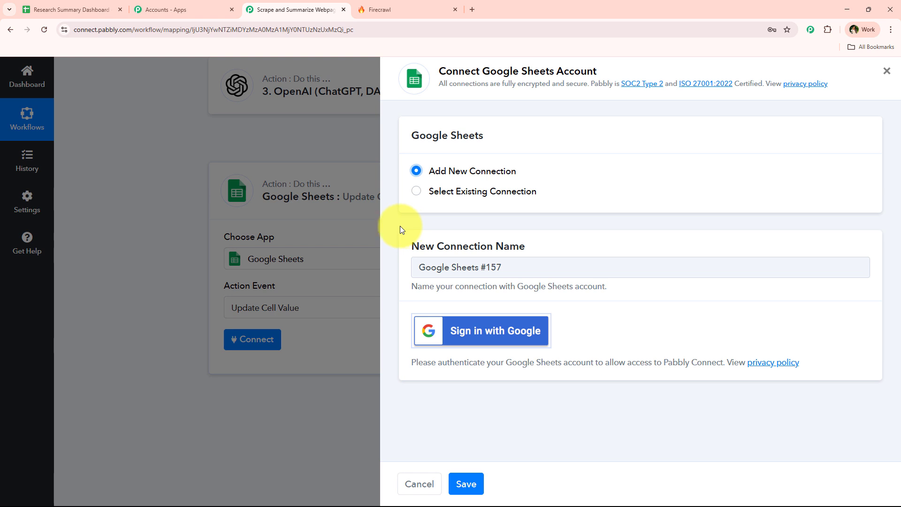
pyautogui.click(416, 191)
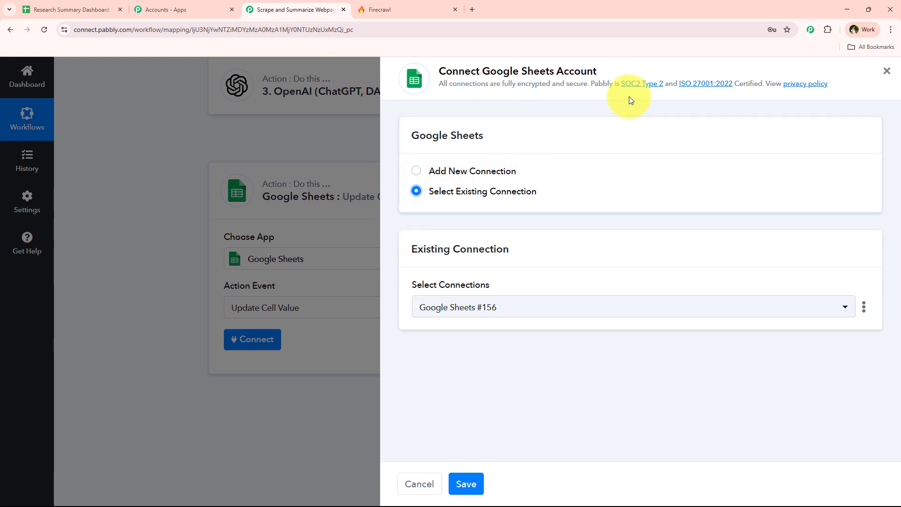
pyautogui.click(466, 483)
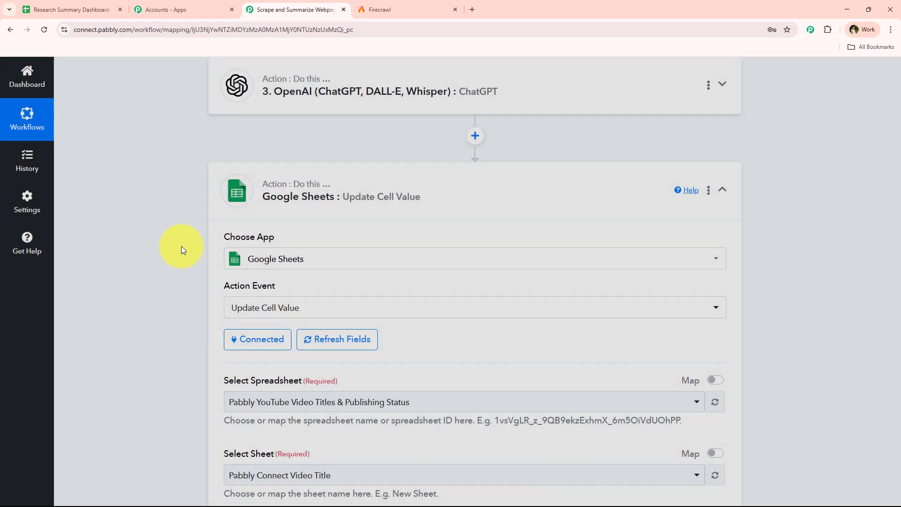
# Select Research Summary Dashboard as the spreadsheet to update, keeping Sheet1 as the sheet.
pyautogui.scroll(-3, 181, 246)
pyautogui.scroll(-1, 181, 246)
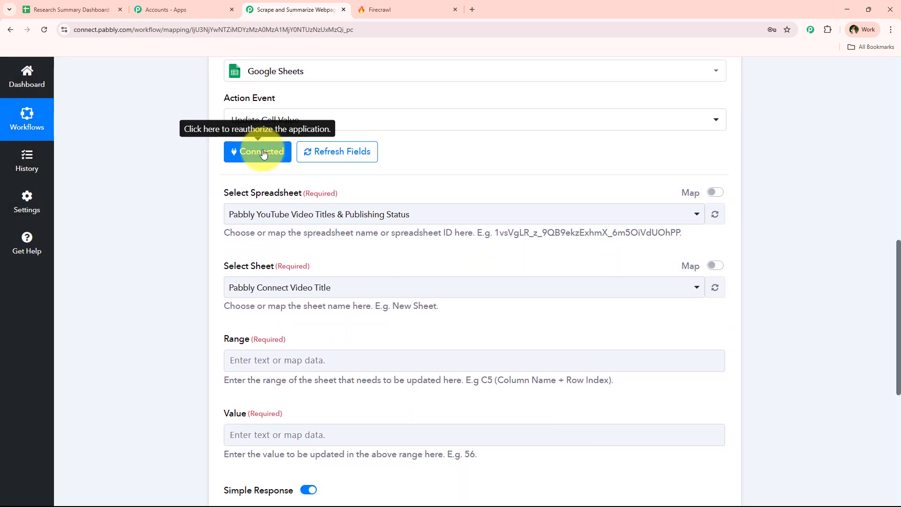
pyautogui.scroll(-1, 208, 201)
pyautogui.click(321, 169)
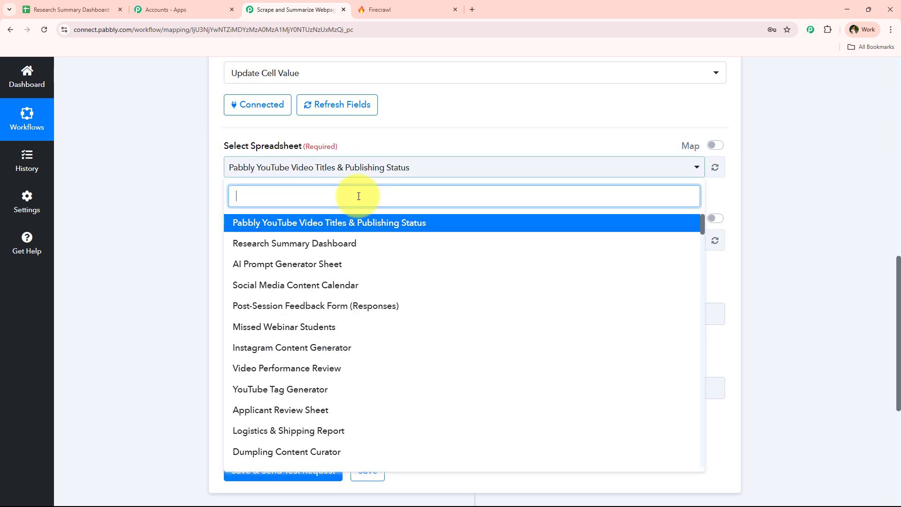
pyautogui.click(321, 240)
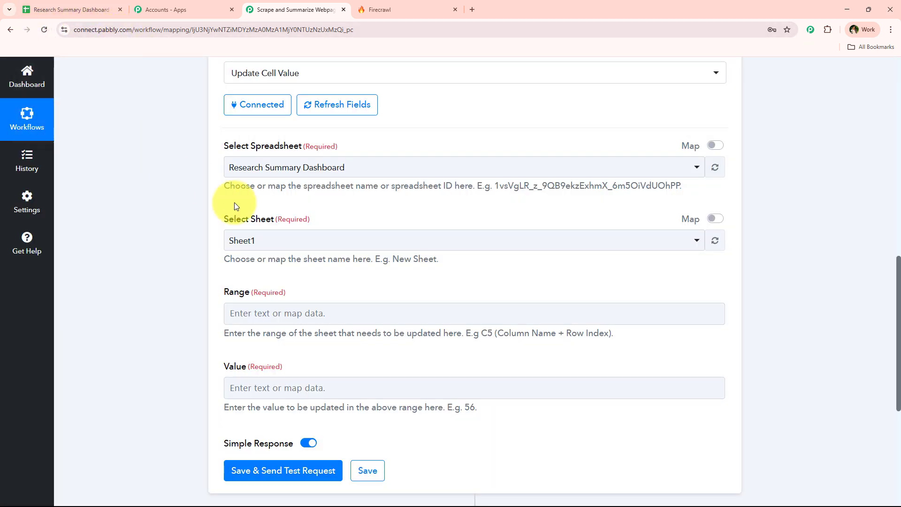
pyautogui.click(228, 243)
pyautogui.click(197, 243)
pyautogui.scroll(-2, 201, 246)
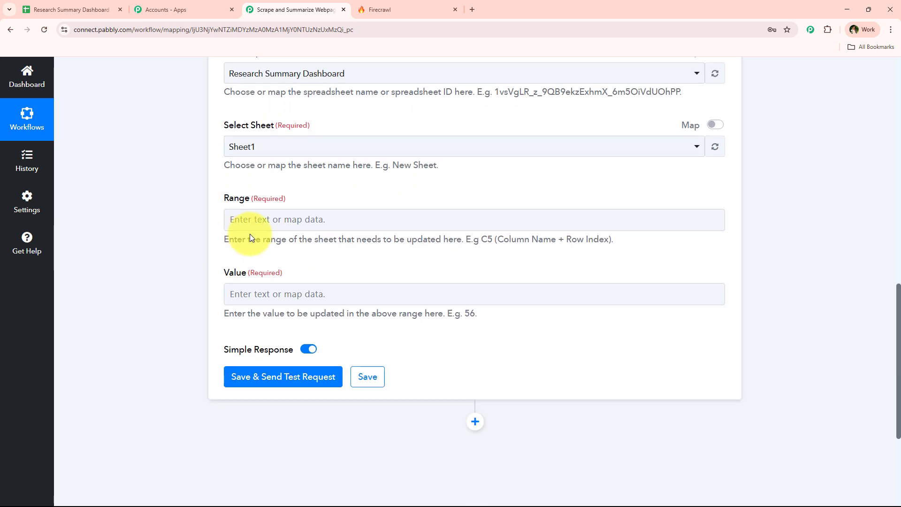
# Check which AI Summary cell belongs to the latest paper in the spreadsheet, and enter C4 as the update Range.
pyautogui.moveTo(221, 241); pyautogui.dragTo(462, 241)
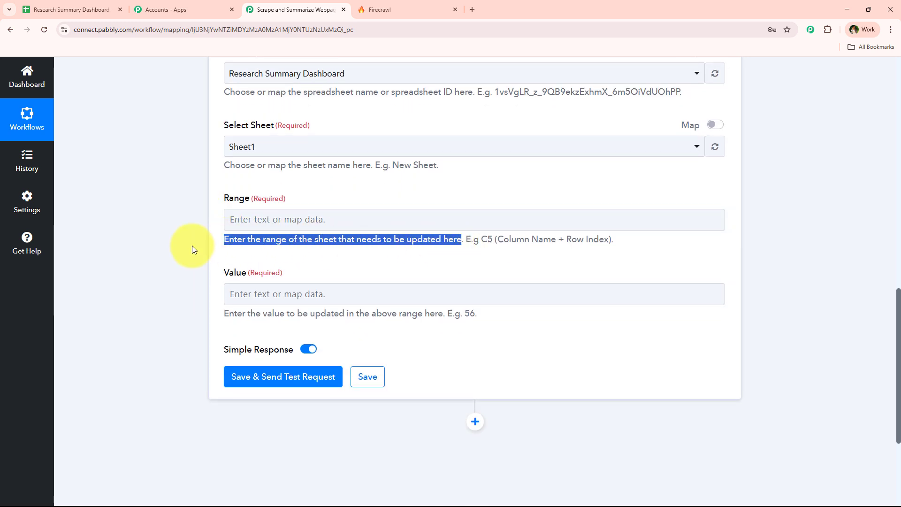
pyautogui.scroll(-2, 188, 248)
pyautogui.click(75, 8)
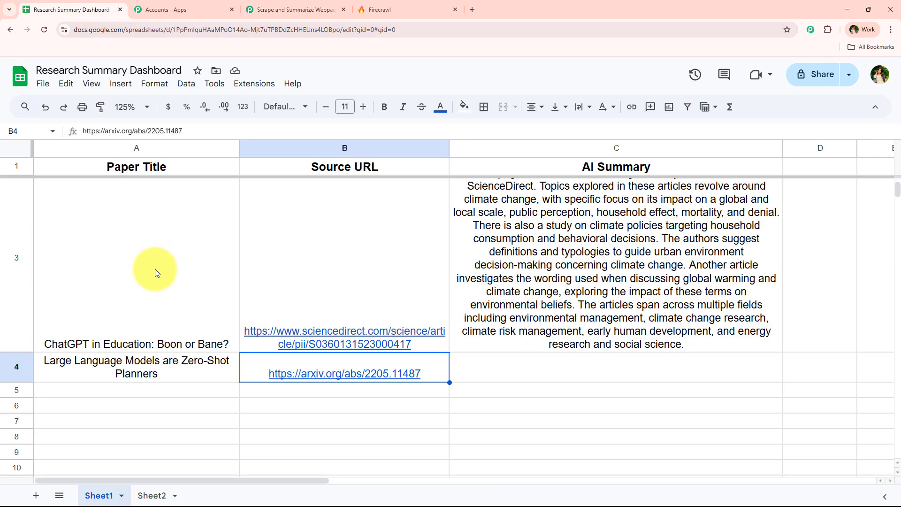
pyautogui.click(491, 357)
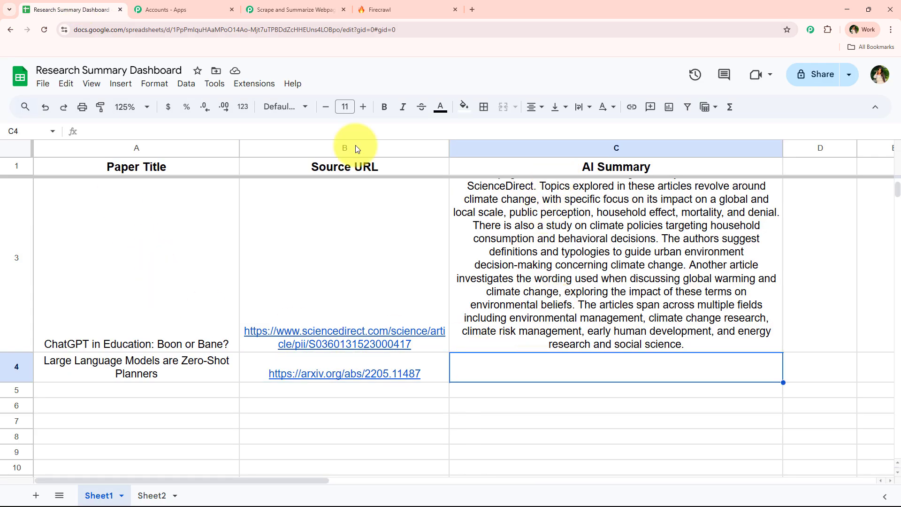
pyautogui.click(293, 10)
pyautogui.click(287, 122)
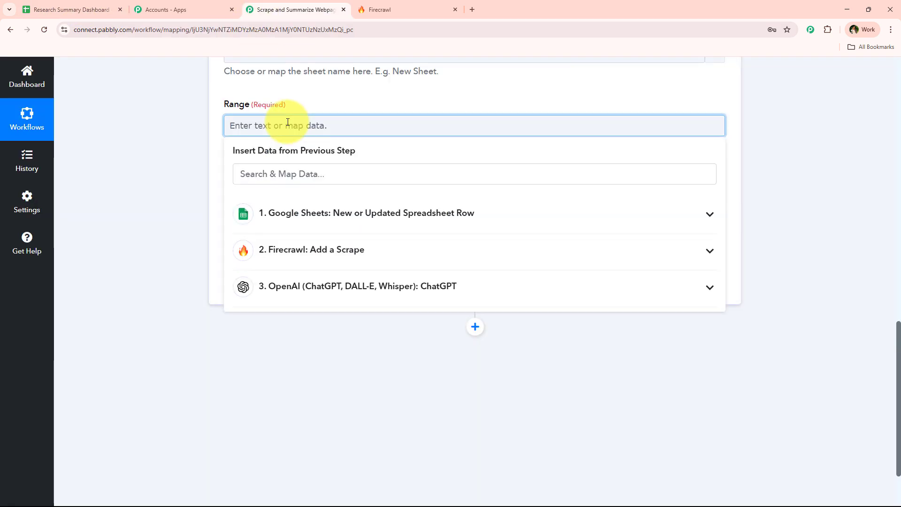
pyautogui.write('C')
# Examine in the spreadsheet how the AI Summary cell reference changes from row to row, and return to the workflow.
pyautogui.hotkey('ctrl', '1')
pyautogui.click(310, 347)
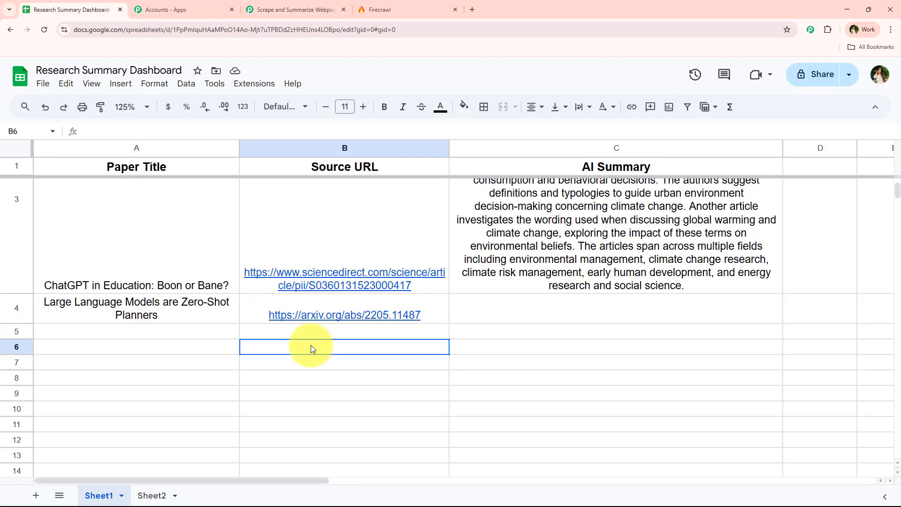
pyautogui.click(488, 314)
pyautogui.press('Down')
pyautogui.press('Down')
pyautogui.press('Down')
pyautogui.press('Down')
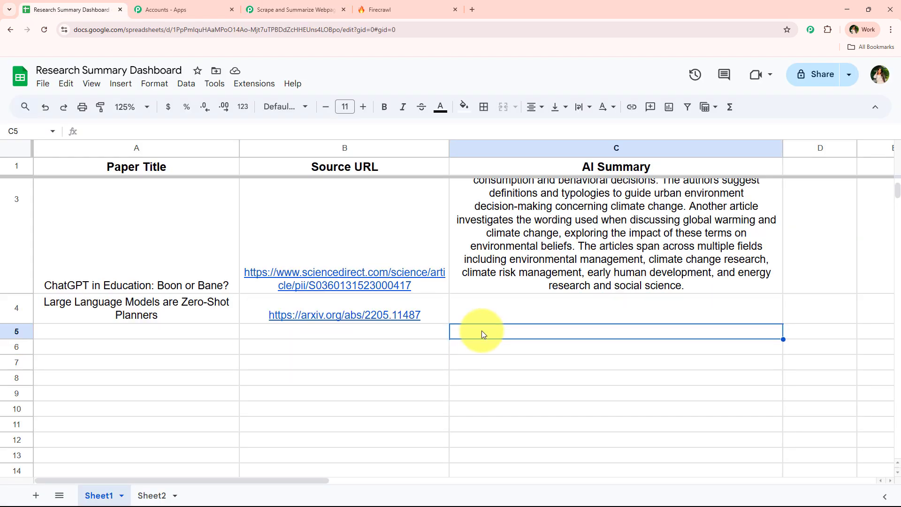
pyautogui.press('Up')
pyautogui.press('Up')
pyautogui.press('Up')
pyautogui.click(300, 9)
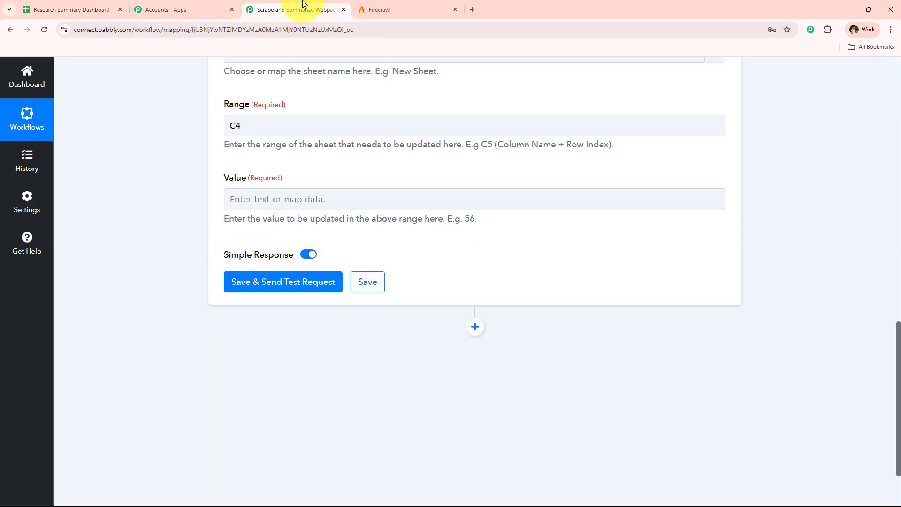
# Replace the fixed row number in the Range with the RowIndex mapped from the Google Sheets trigger, keeping column C.
pyautogui.click(238, 126)
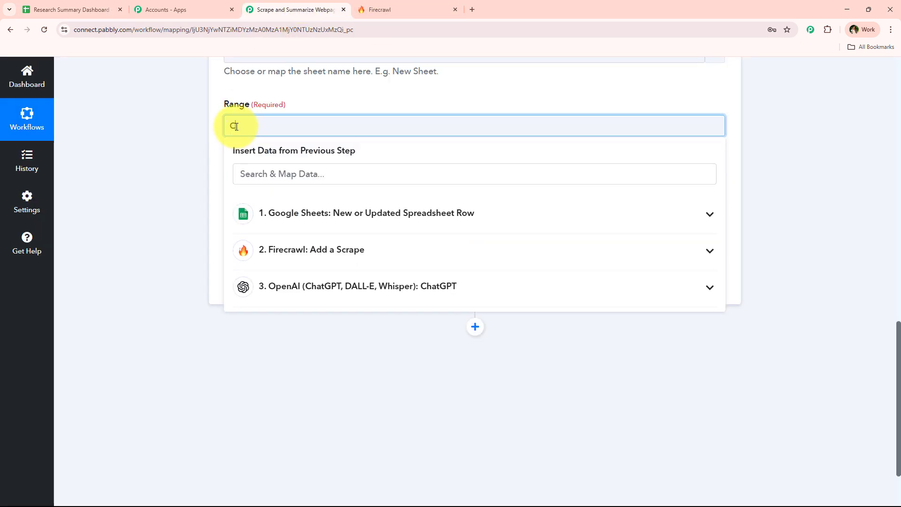
pyautogui.click(258, 173)
pyautogui.write('row')
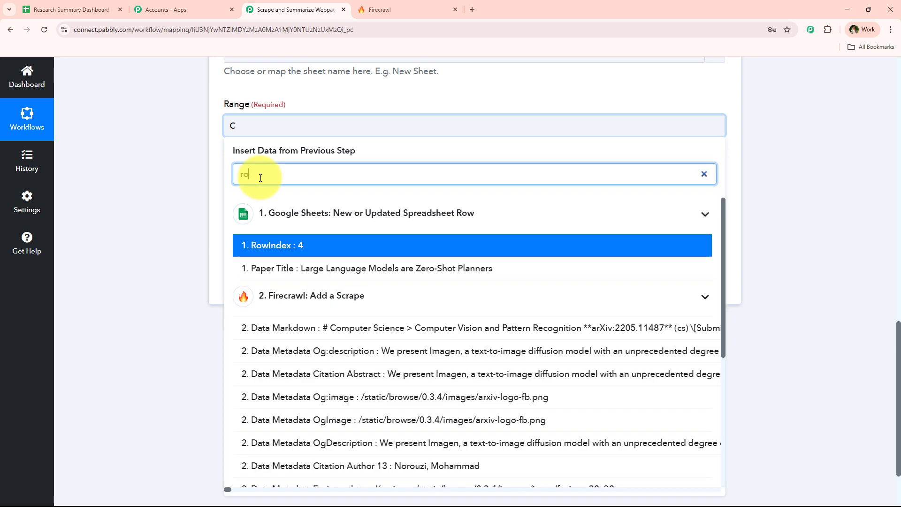
pyautogui.click(261, 246)
pyautogui.click(159, 139)
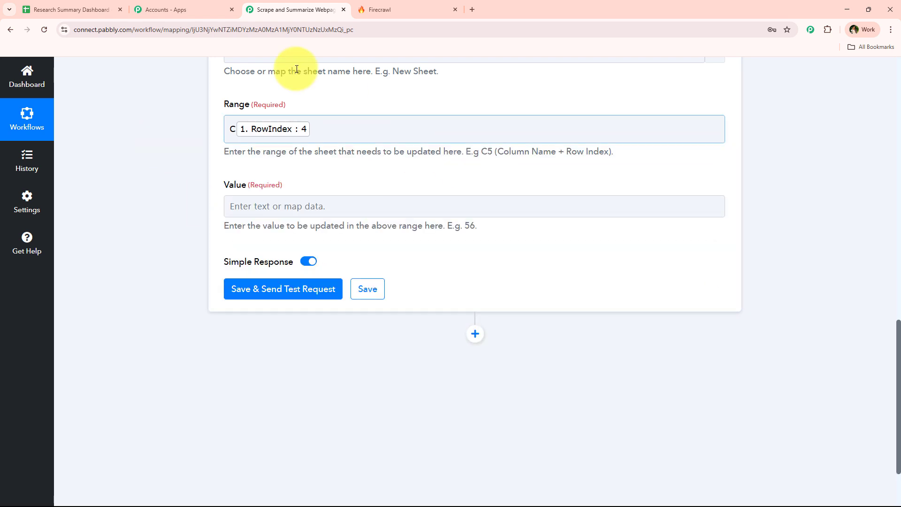
# Map ChatGPT's Choices 0 Message Content as the cell Value, and save the Google Sheets action with a test request.
pyautogui.scroll(-1, 193, 169)
pyautogui.click(296, 159)
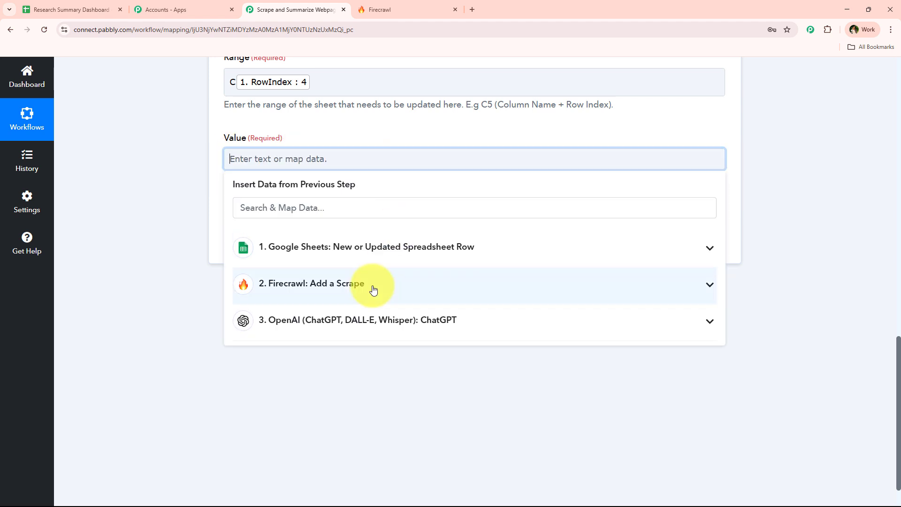
pyautogui.click(366, 318)
pyautogui.scroll(-2, 366, 417)
pyautogui.click(331, 403)
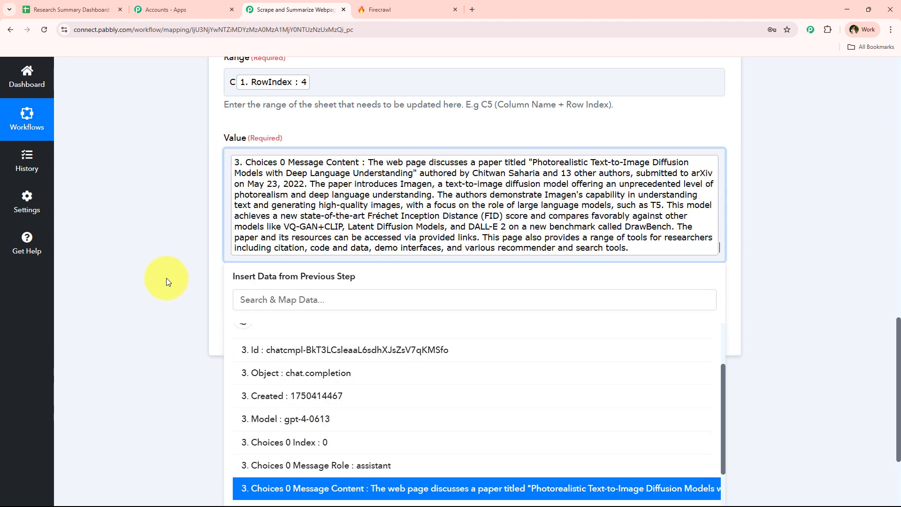
pyautogui.click(166, 278)
pyautogui.click(309, 332)
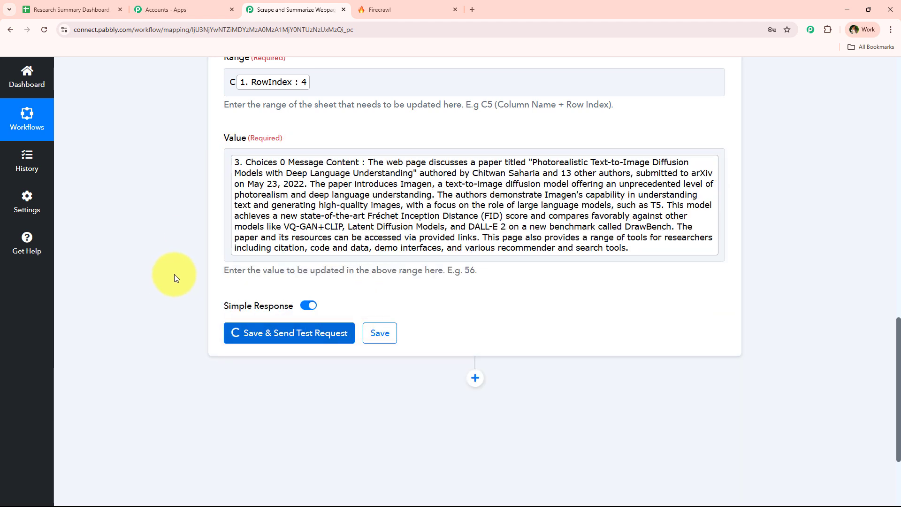
# Check the update action's test response, collapse the action, and inspect the AI Summary cell for row 4 in the Research Summary Dashboard spreadsheet.
pyautogui.scroll(-1, 174, 277)
pyautogui.scroll(10, 174, 315)
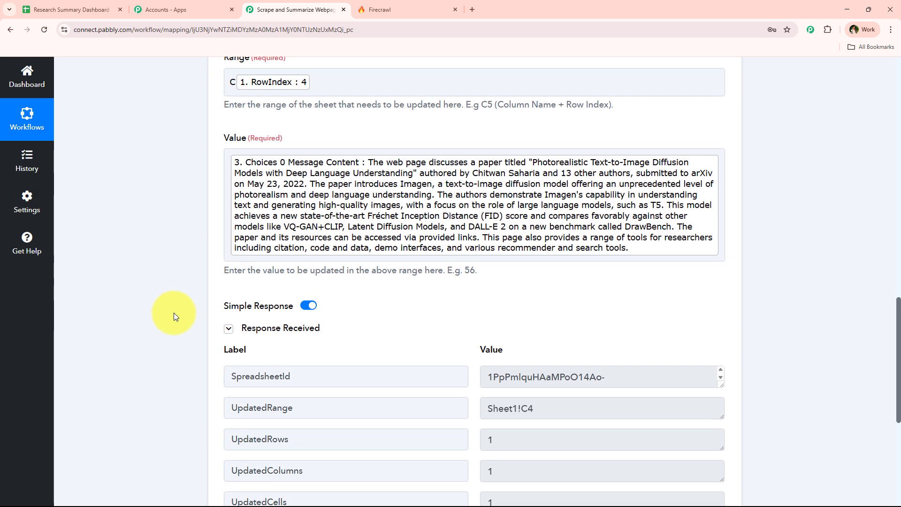
pyautogui.click(347, 216)
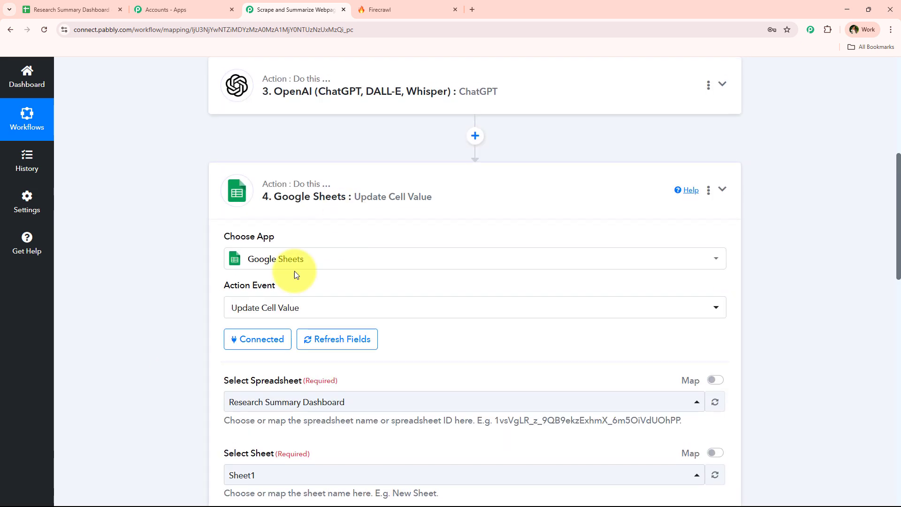
pyautogui.scroll(6, 175, 362)
pyautogui.click(86, 5)
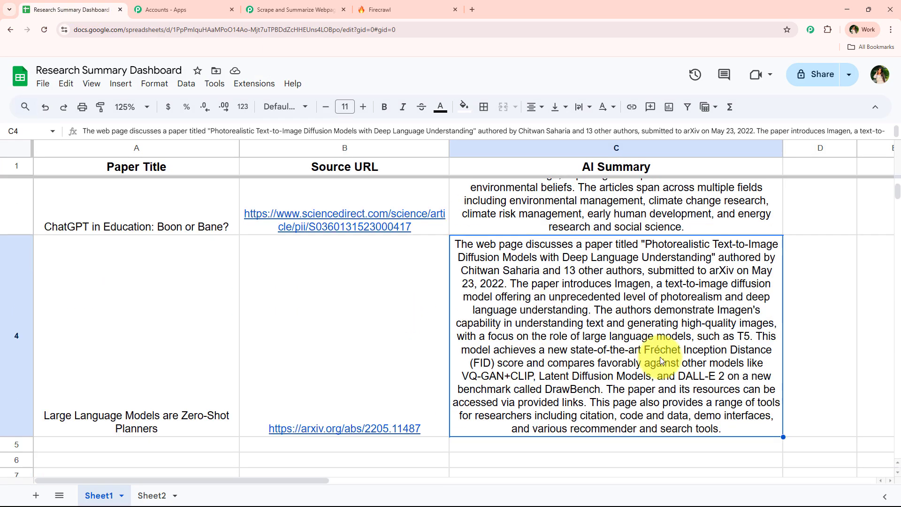
pyautogui.click(415, 314)
pyautogui.click(516, 315)
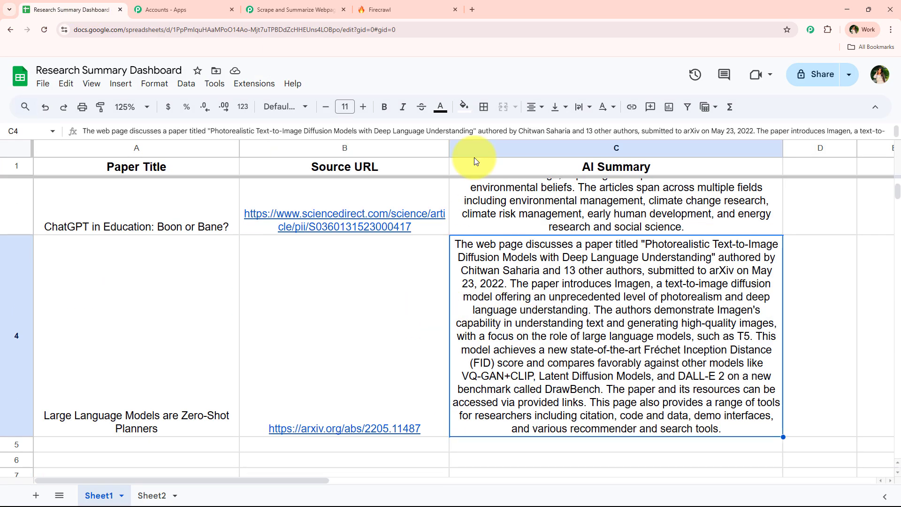
# Review the workflow's sequence from trigger to cell update alongside the Source URL and AI Summary cells of spreadsheet row 5.
pyautogui.click(324, 8)
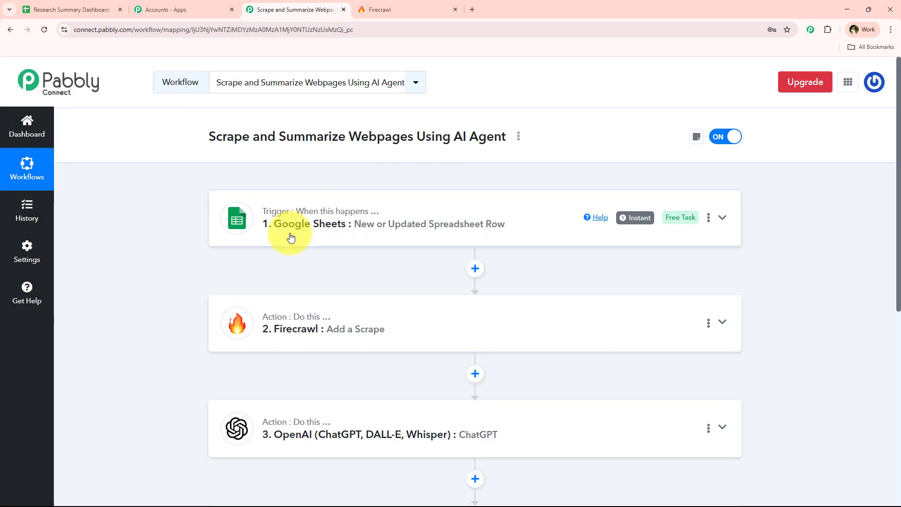
pyautogui.scroll(-1, 277, 248)
pyautogui.scroll(1, 234, 281)
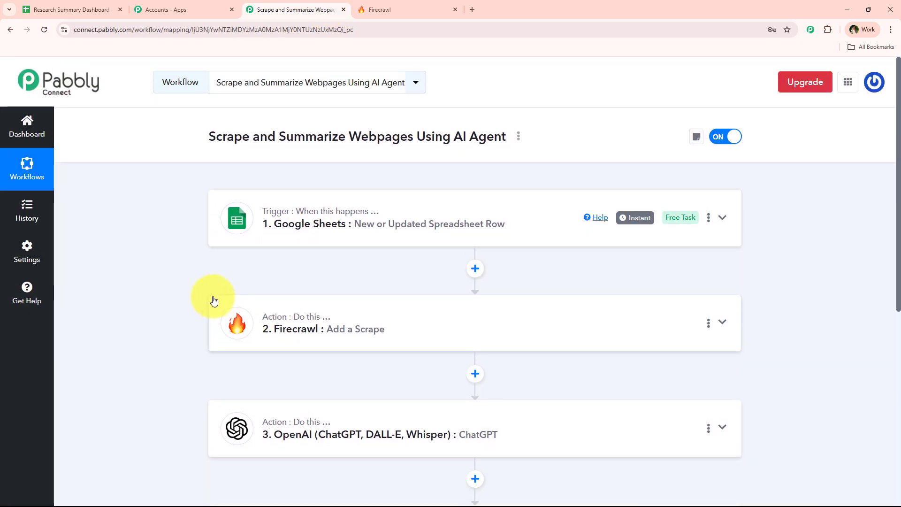
pyautogui.click(65, 8)
pyautogui.scroll(-3, 167, 272)
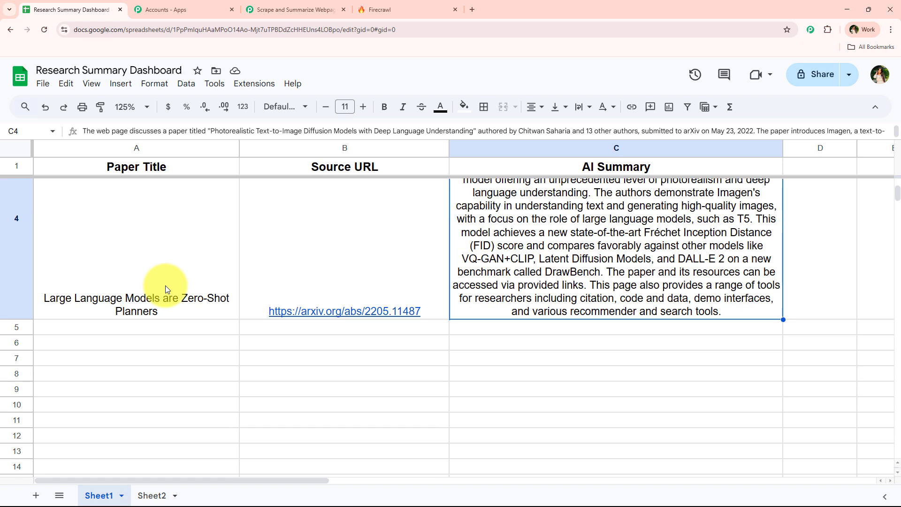
pyautogui.click(343, 326)
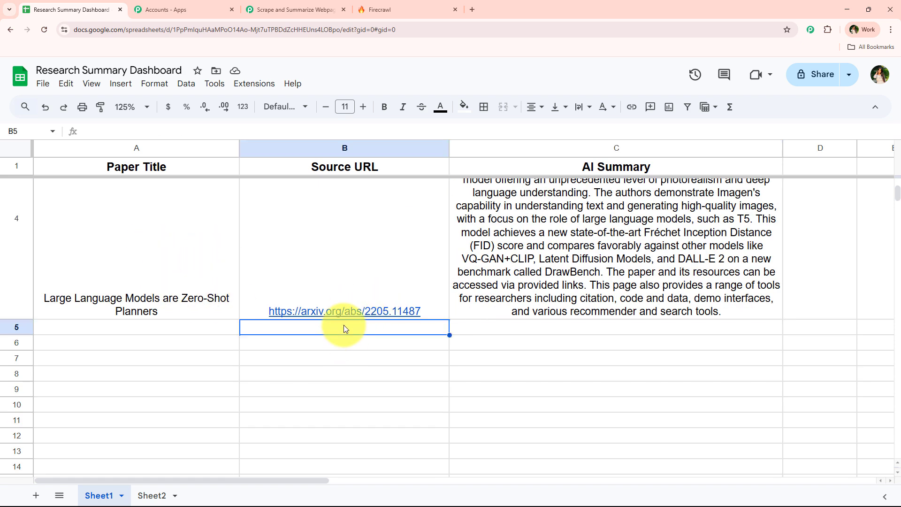
pyautogui.click(299, 9)
pyautogui.scroll(-3, 200, 263)
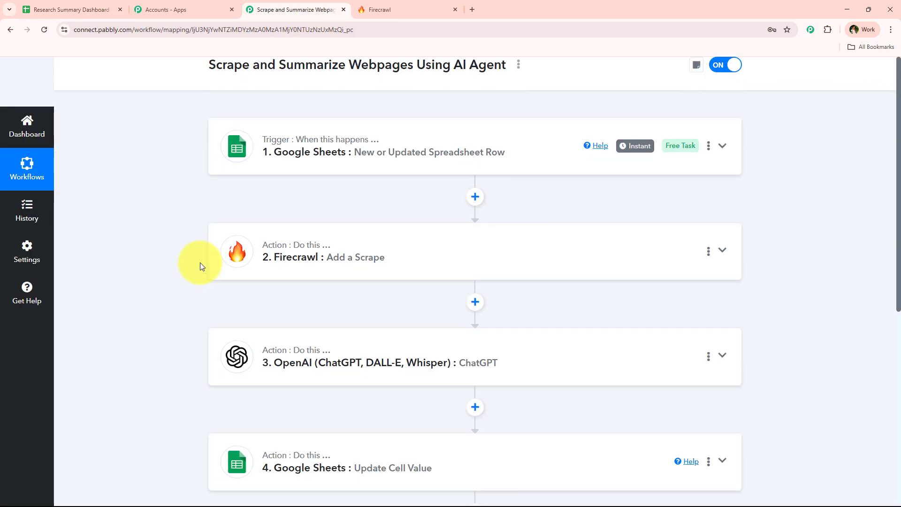
pyautogui.scroll(3, 200, 263)
pyautogui.click(30, 7)
pyautogui.click(528, 330)
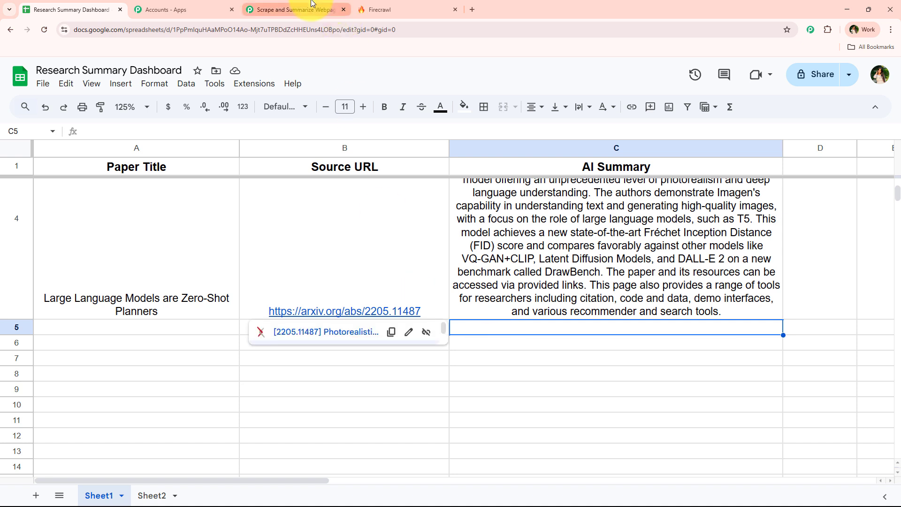
pyautogui.click(328, 9)
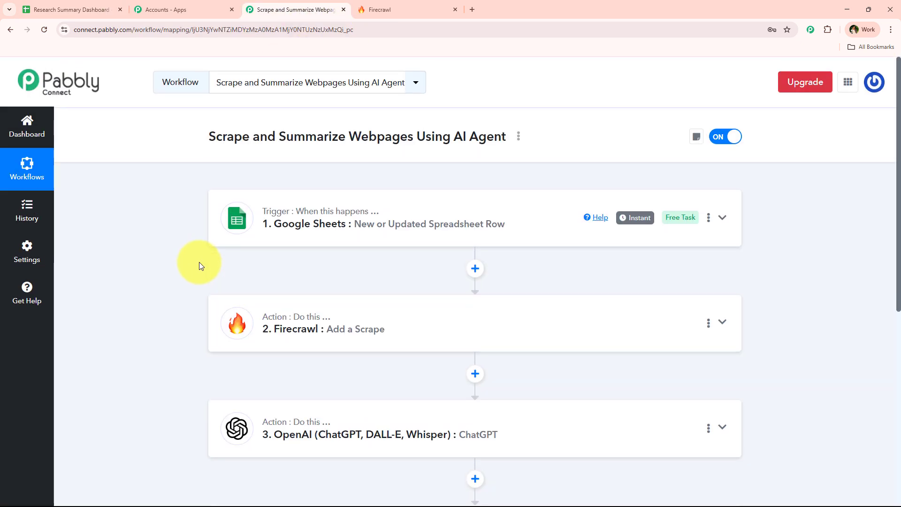
pyautogui.scroll(-1, 199, 263)
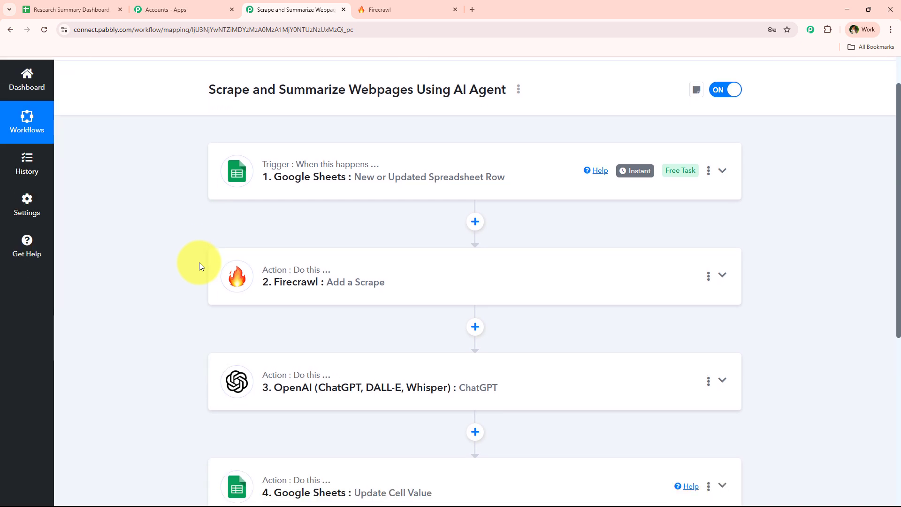